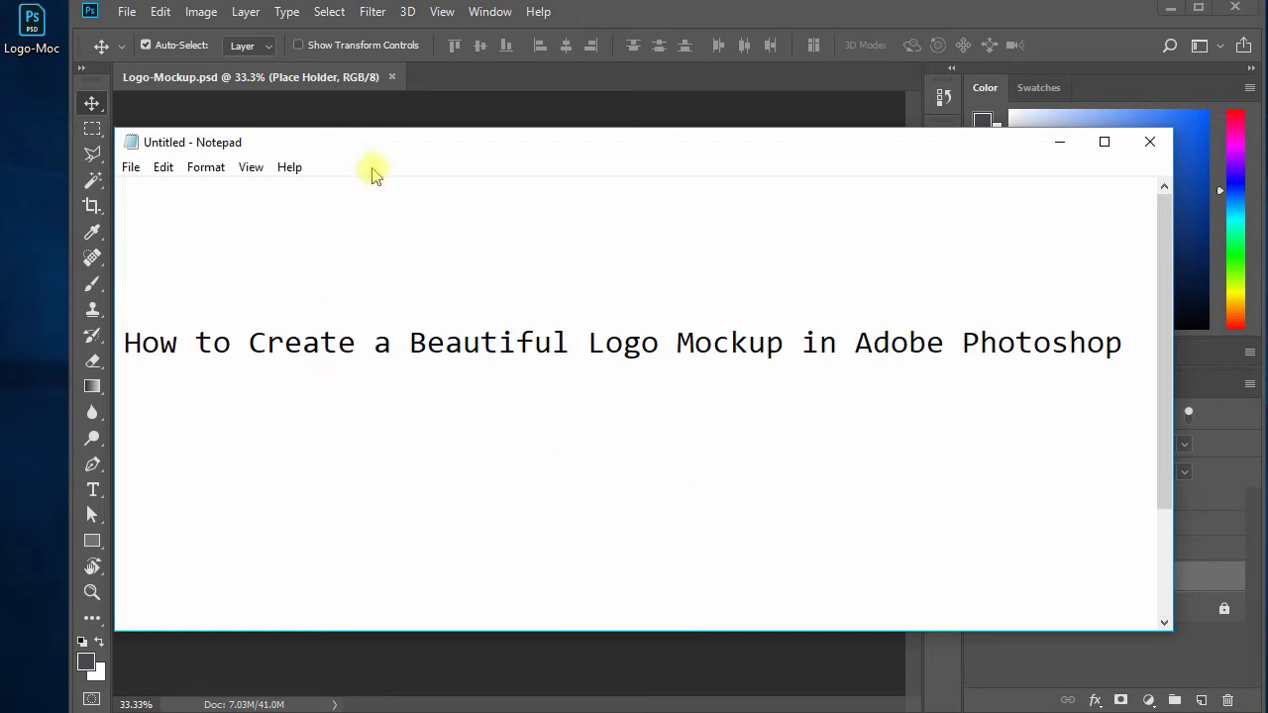
Add blank lines below the creativealys.com PSD logo mockup URL in the Notepad notes.
mouse_move(373, 144)
left_mouse_down()
mouse_move(317, 130)
mouse_move(349, 132)
mouse_move(331, 133)
left_mouse_up()
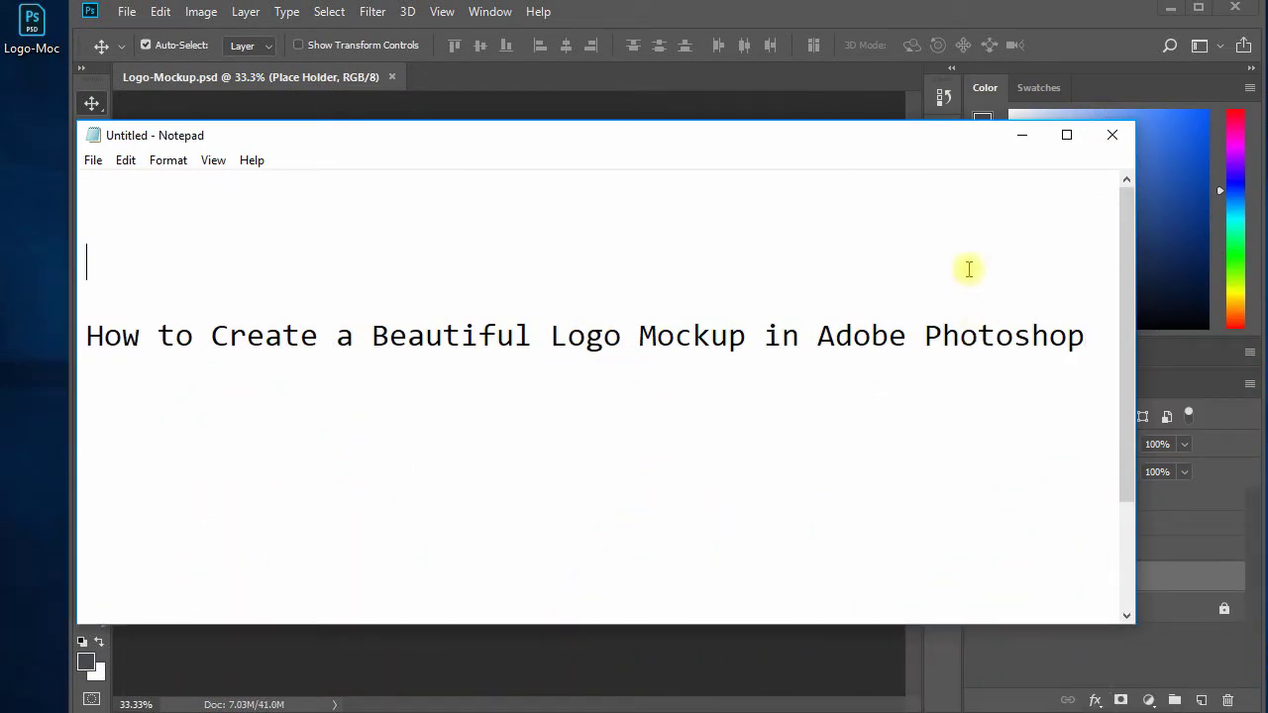
scroll(928, 485, "down", 2)
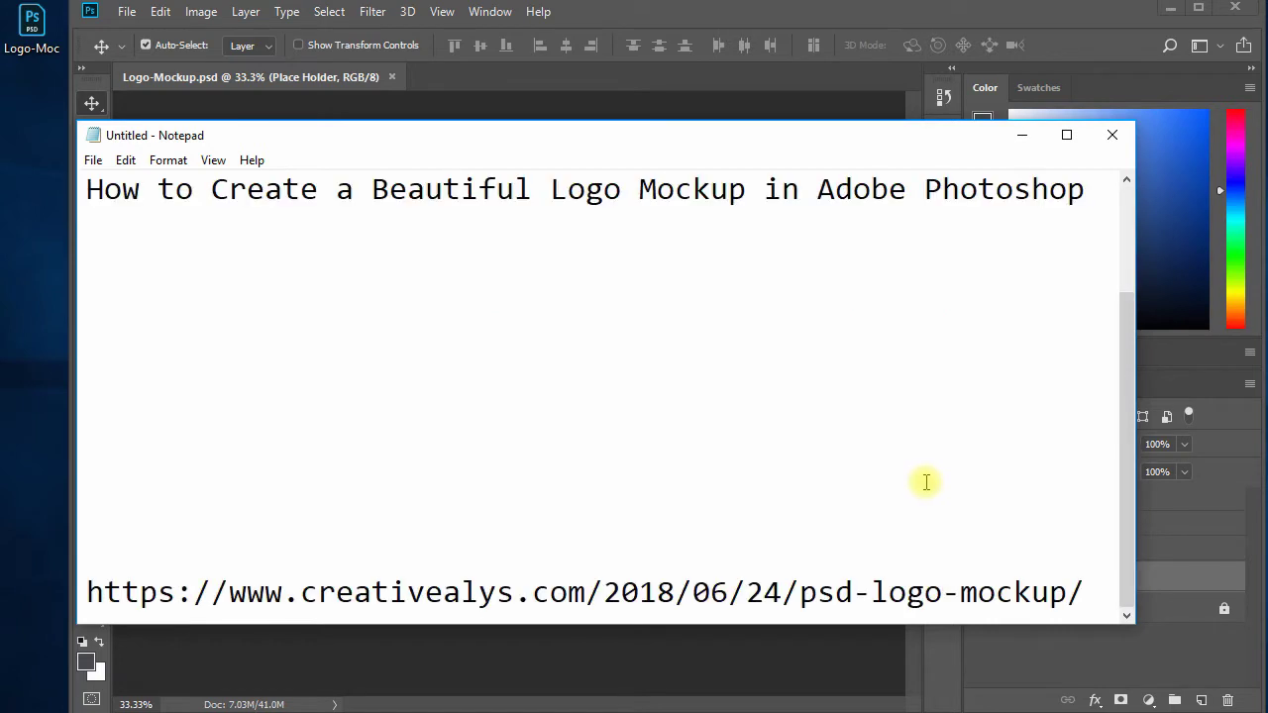
left_click(1079, 585)
key("Return")
key("Return")
key("Return")
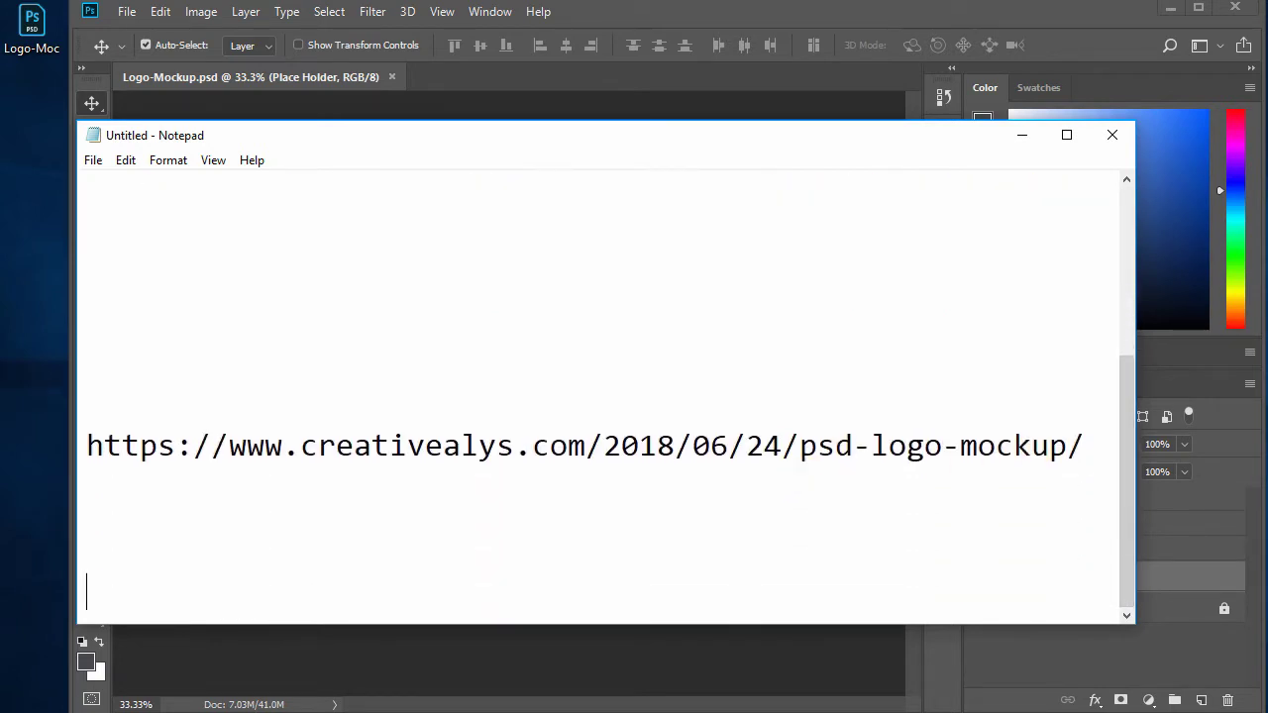
key("Return")
key("Return")
key("Return")
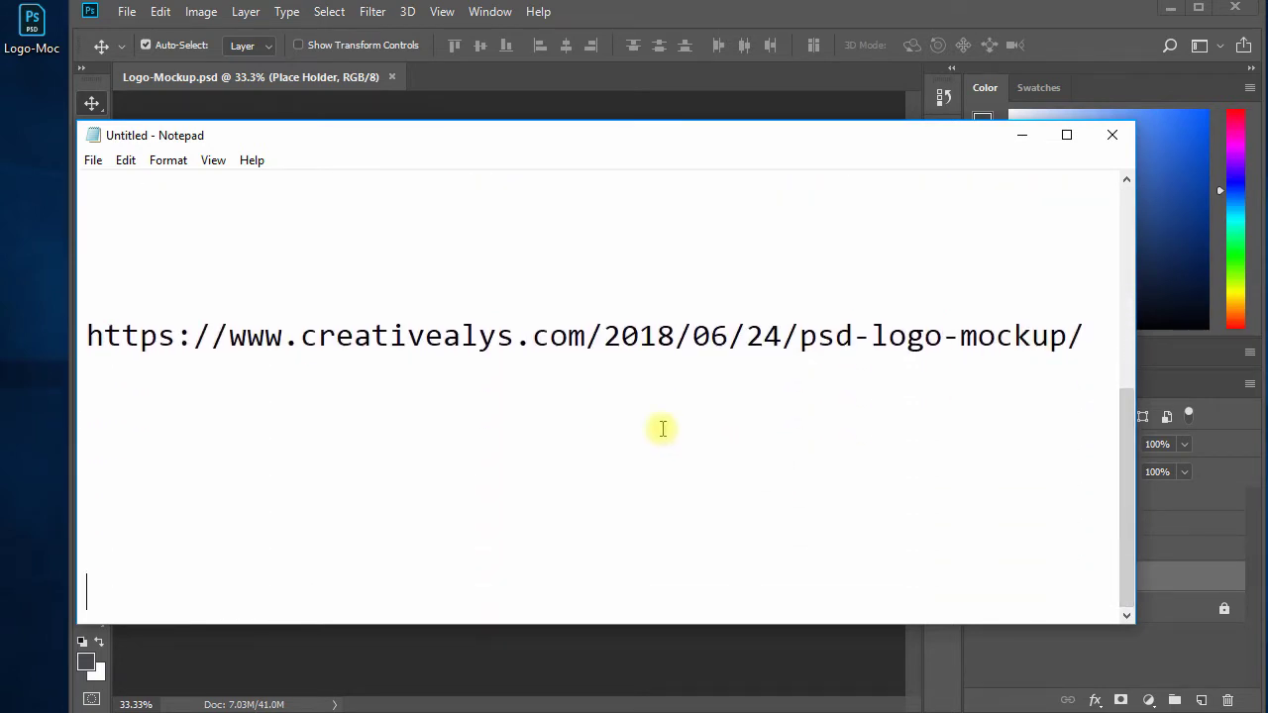
left_click(373, 468)
left_click_drag(109, 336, 1090, 335)
left_click(849, 482)
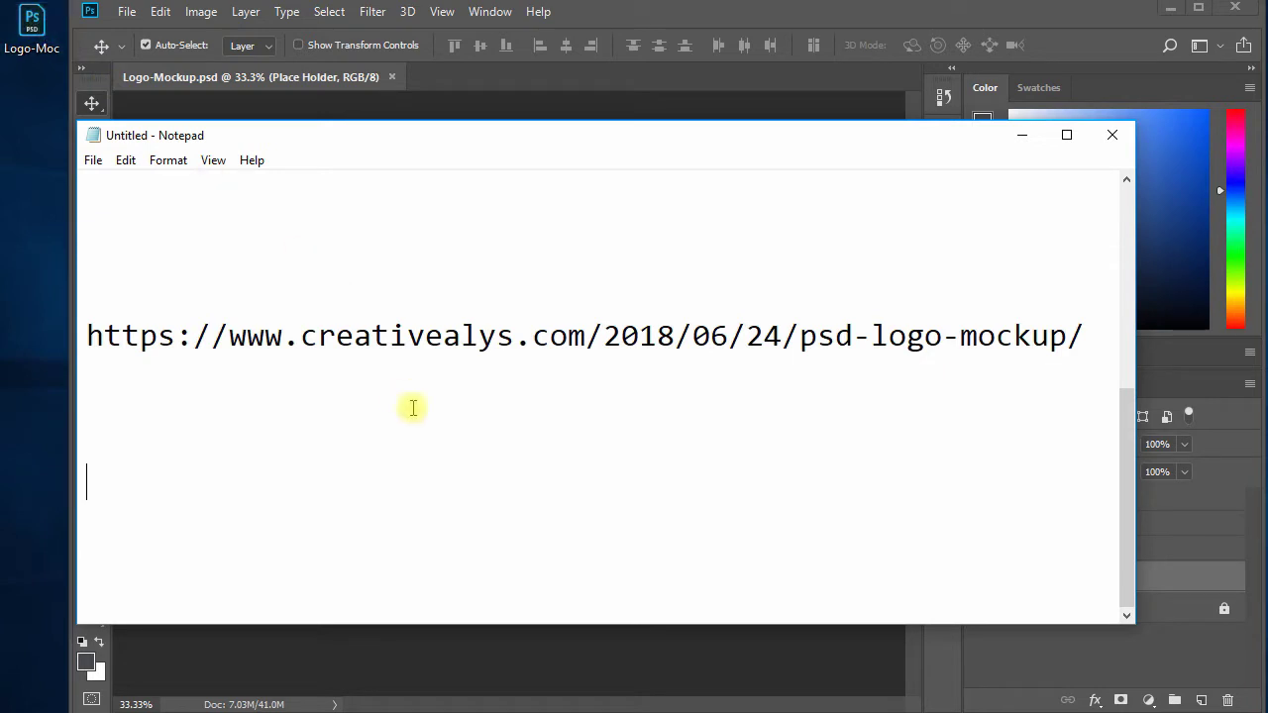
Open the Place Holder smart object as logo.psb and select its Shape 3 badge layer.
left_click(174, 109)
key("space")
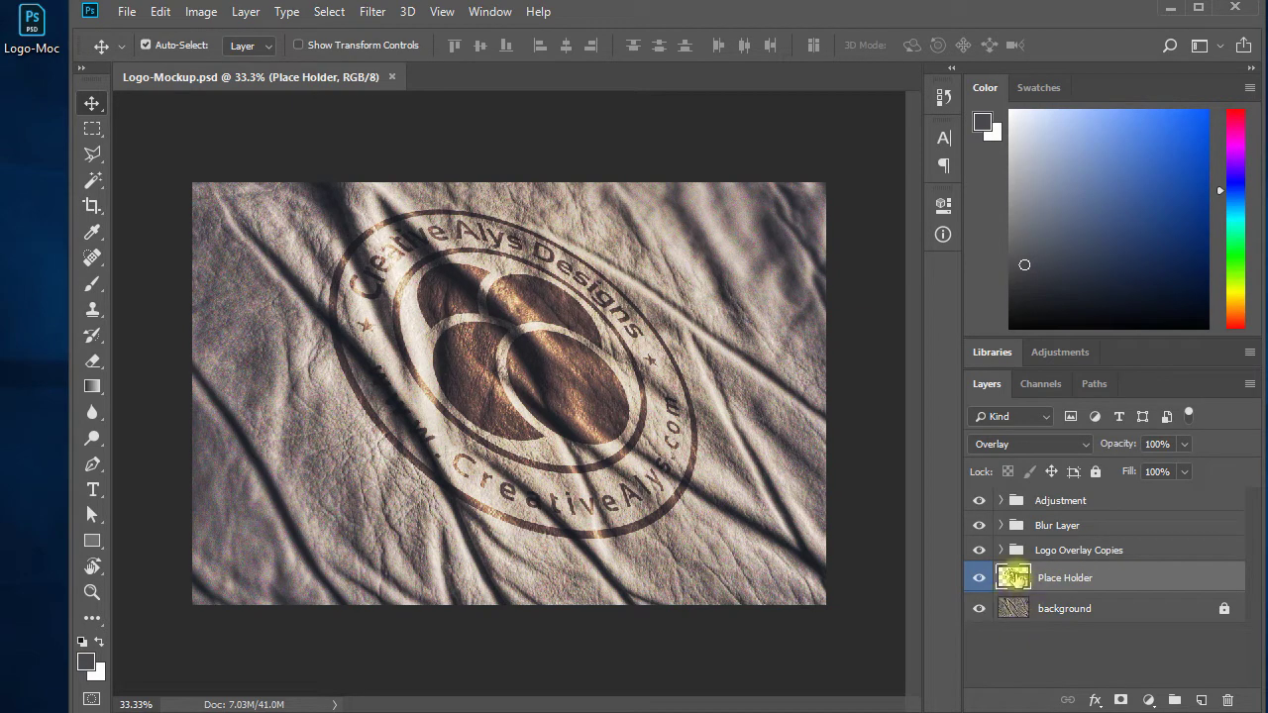
double_click(1014, 577)
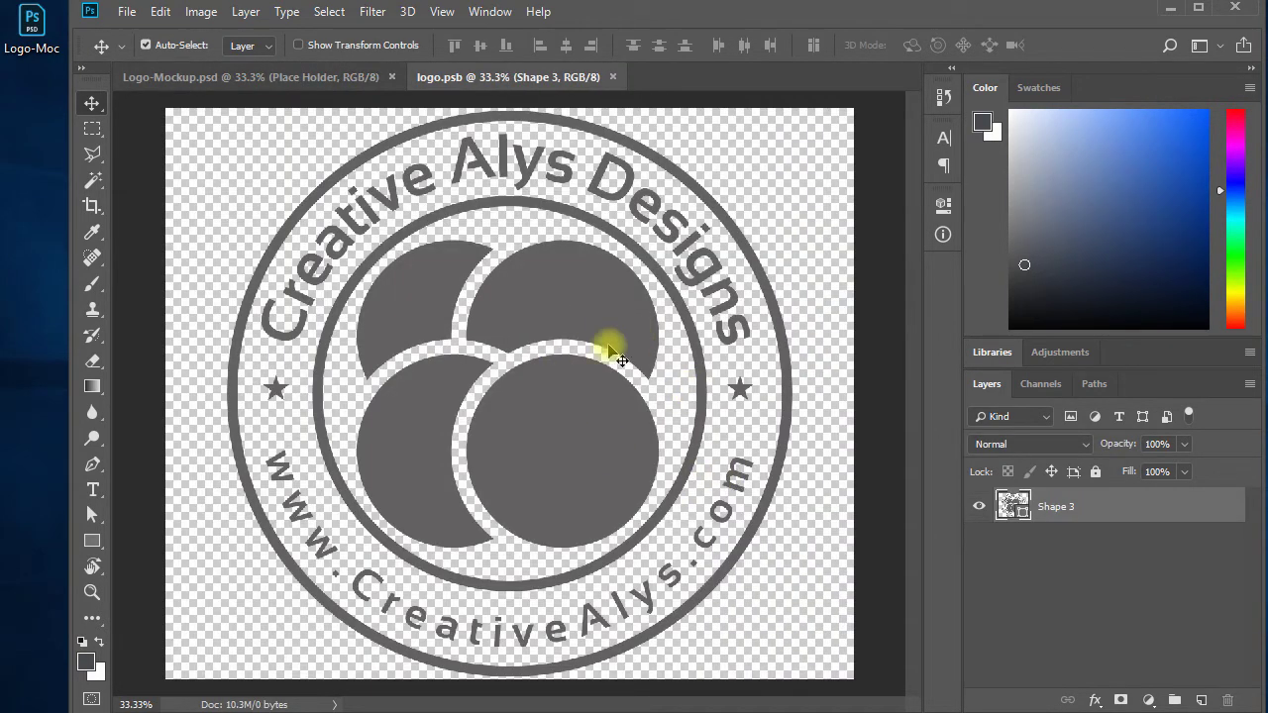
left_click(817, 261)
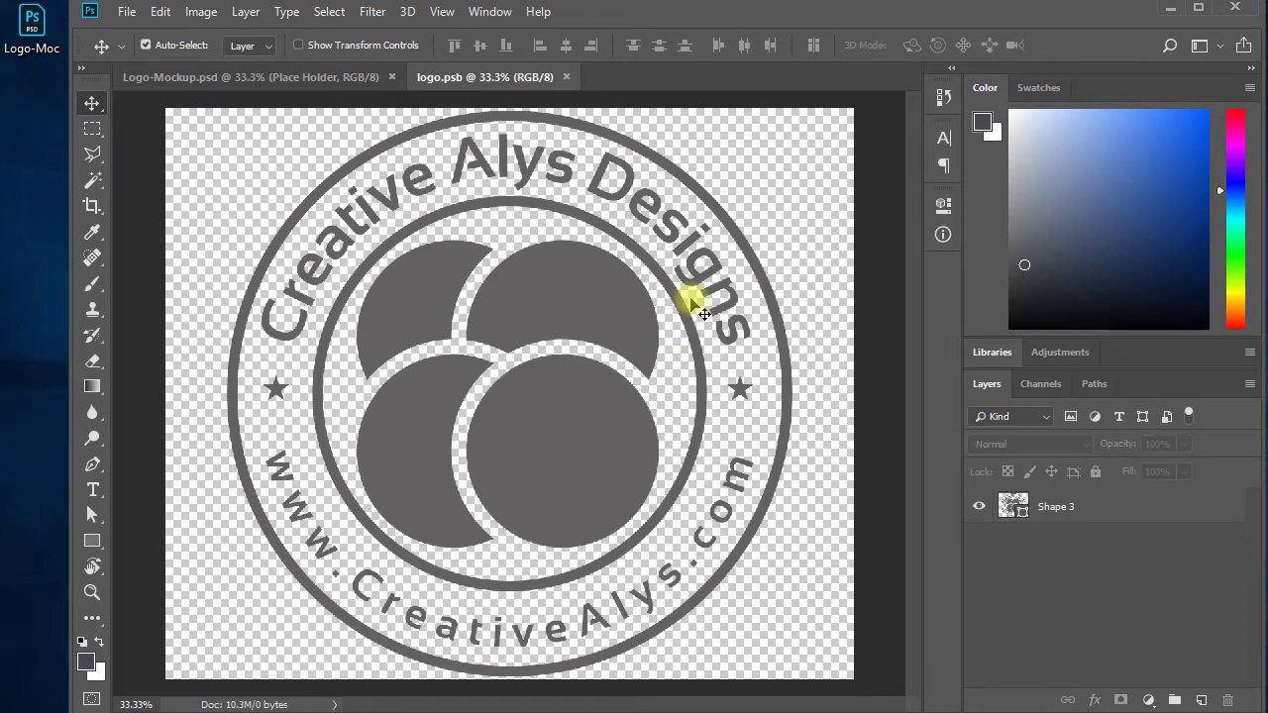
left_click(644, 322)
Copy the swirl Company Name logo from the Illustrator stationery logo sheet.
left_click(791, 235)
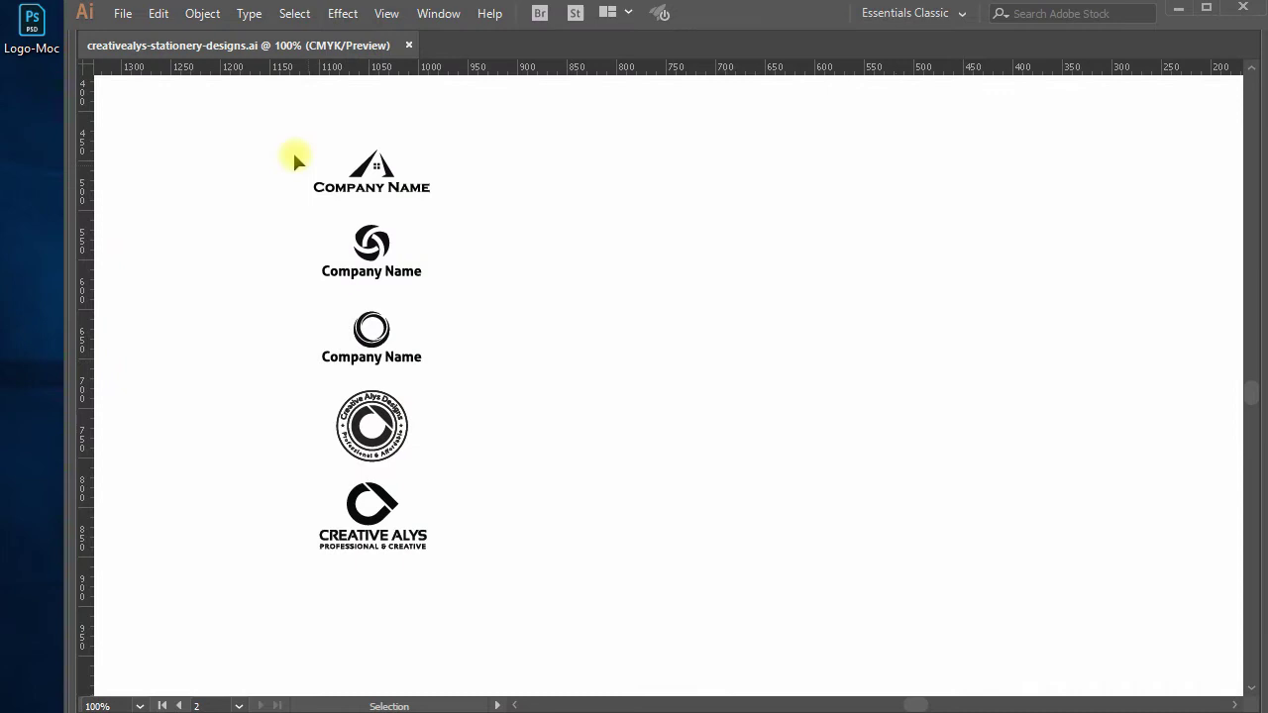
left_click_drag(487, 198, 246, 131)
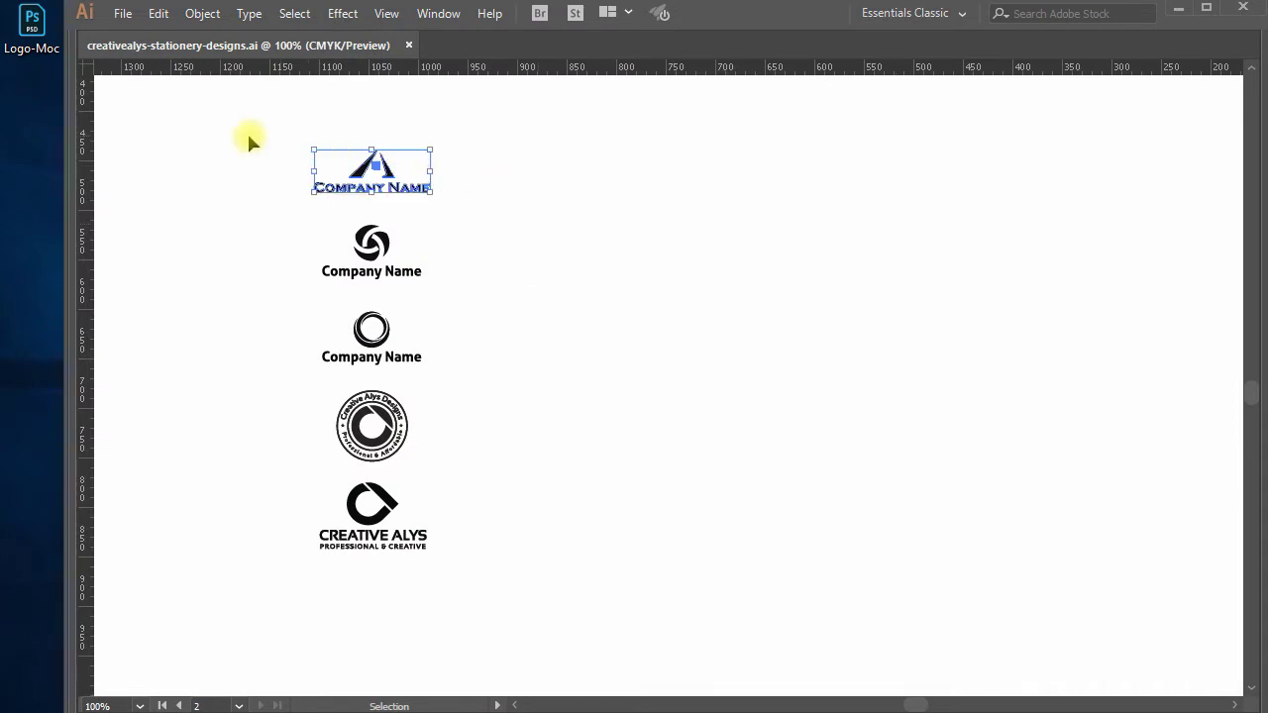
left_click(489, 299, "ctrl")
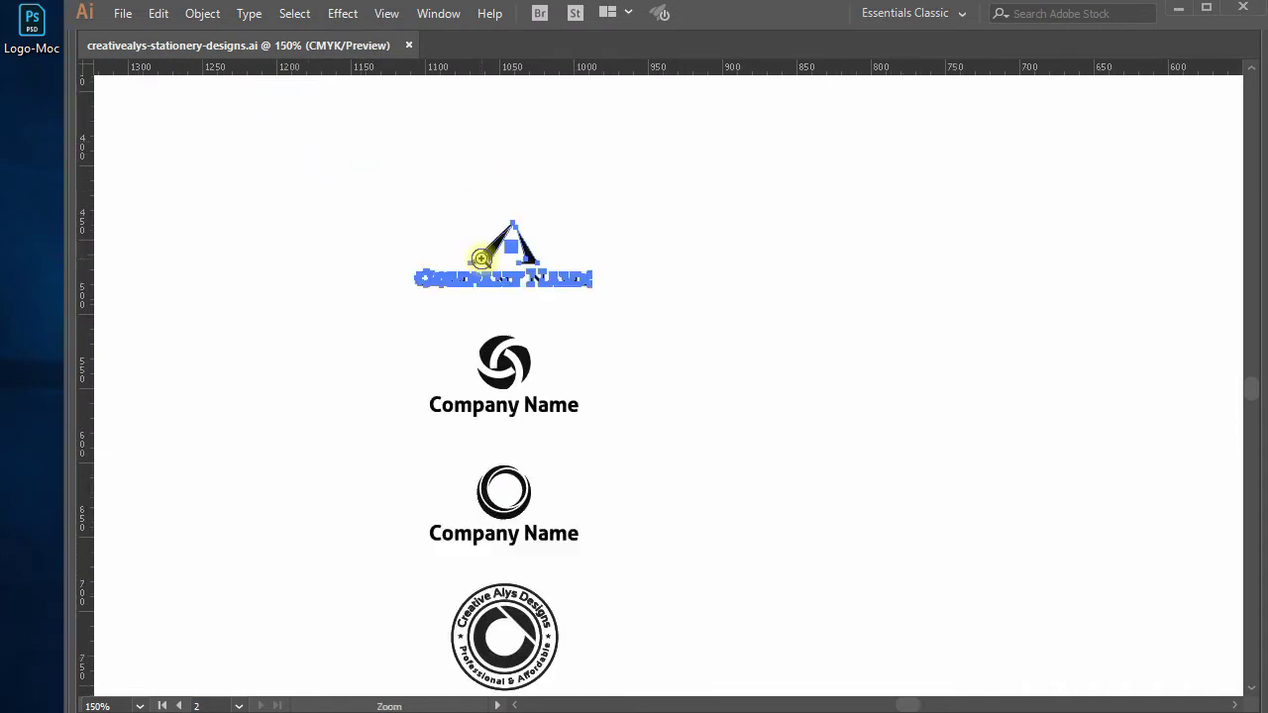
left_click_drag(770, 512, 779, 325)
left_click_drag(753, 400, 356, 277)
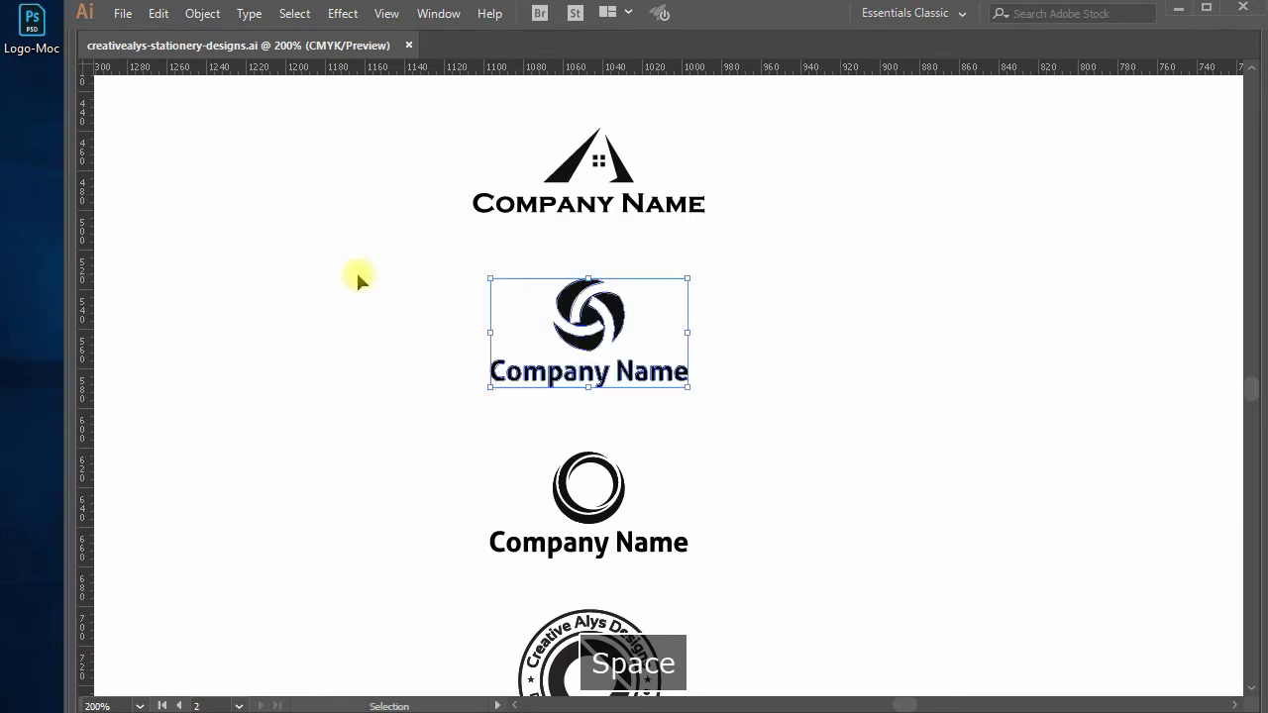
left_click(168, 15)
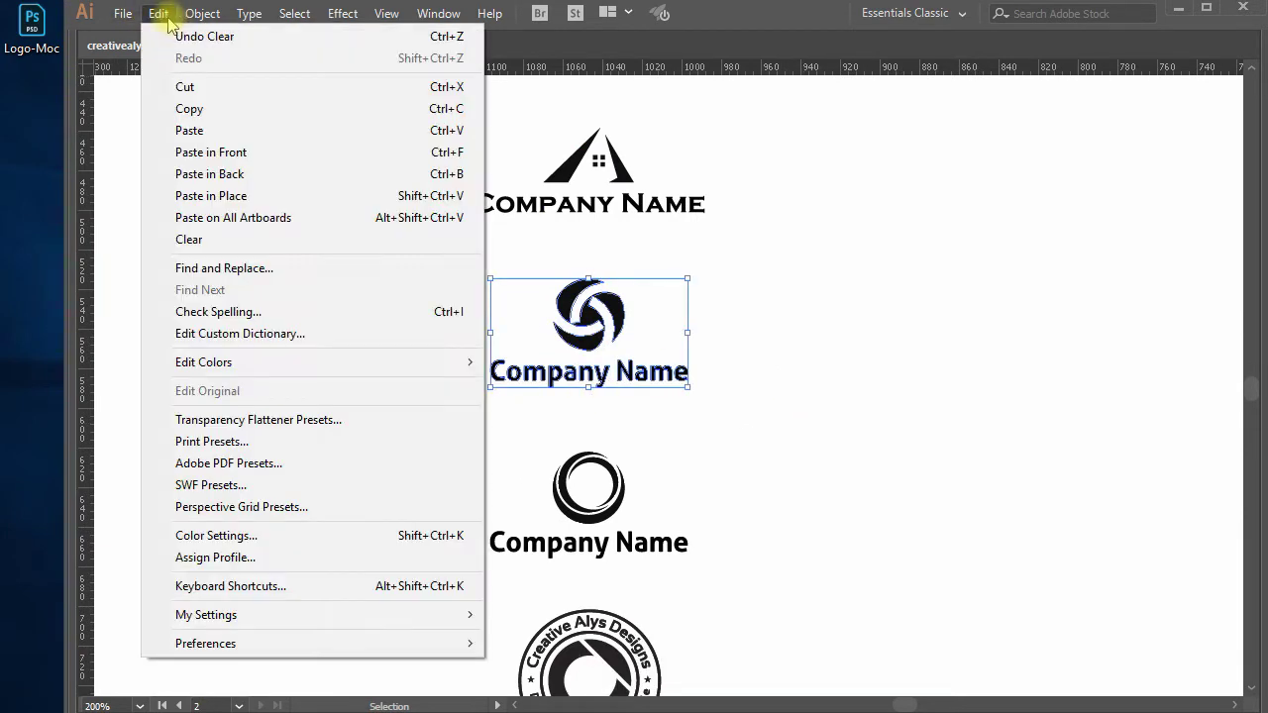
left_click(188, 109)
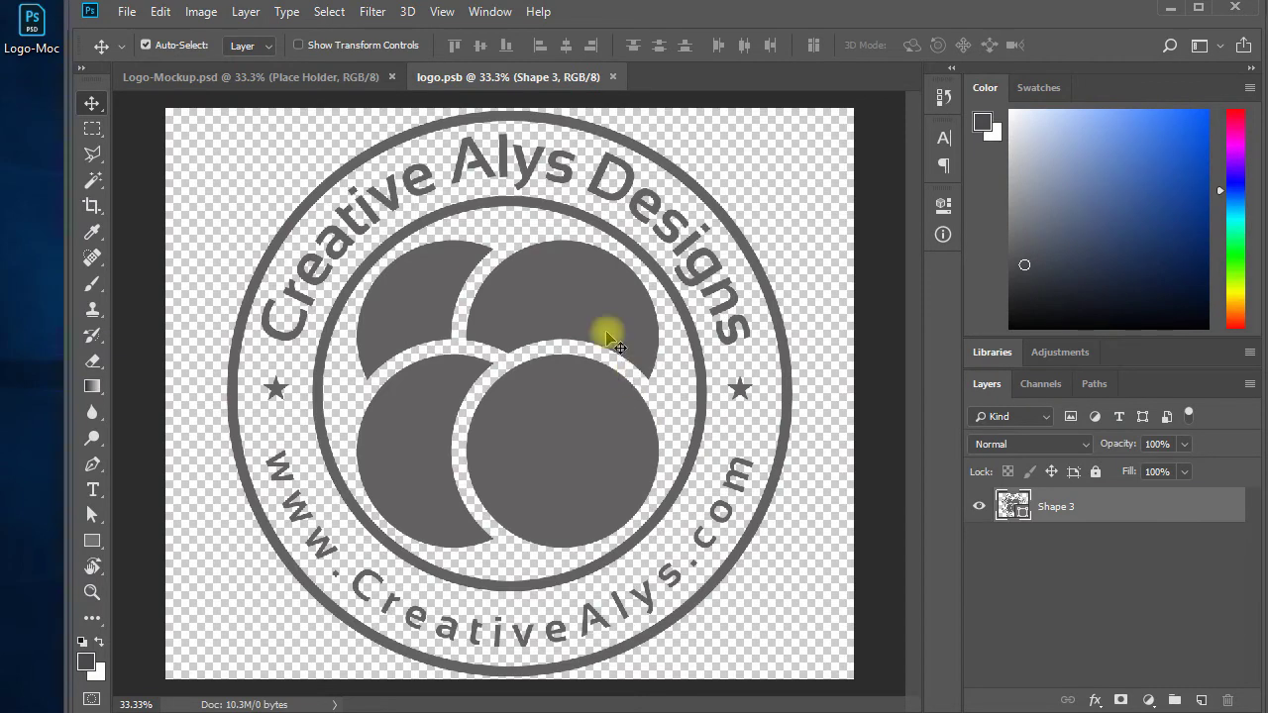
Paste the swirl logo into logo.psb as a shape layer.
left_click(164, 14)
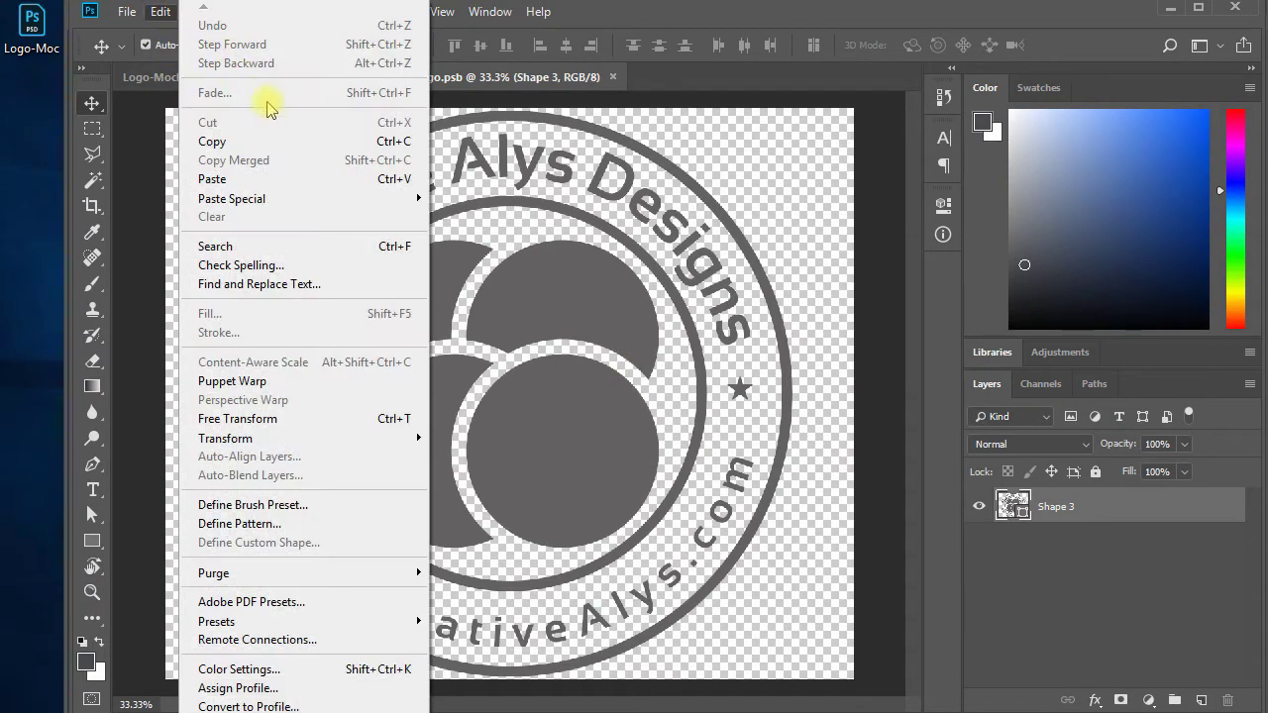
left_click(243, 181)
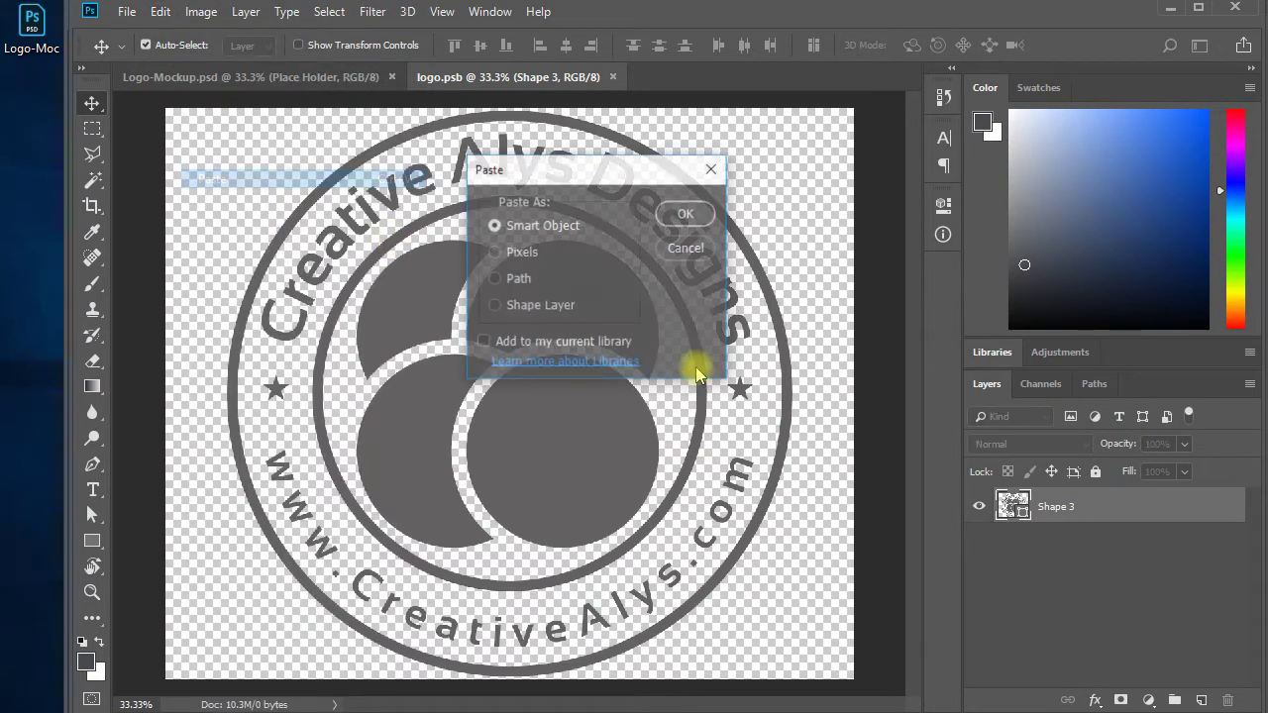
left_click(540, 305)
left_click(686, 214)
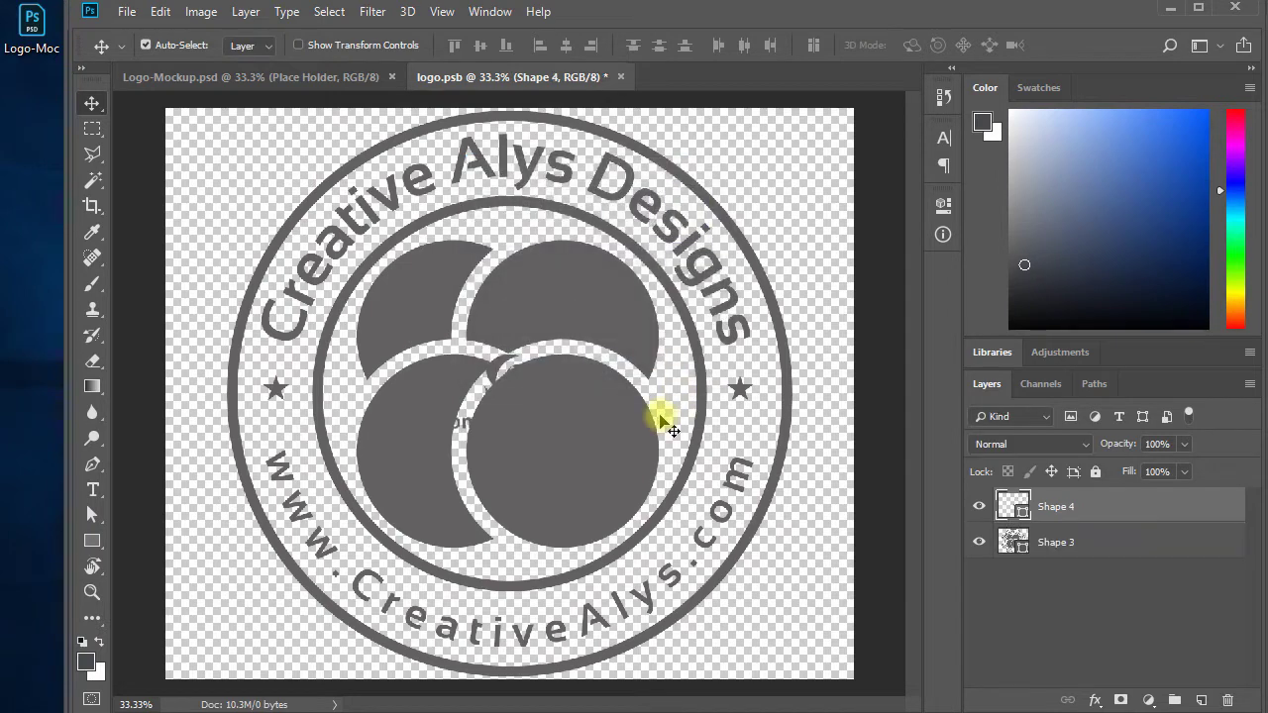
Enlarge the pasted swirl logo to fill most of the canvas.
key("ctrl+t")
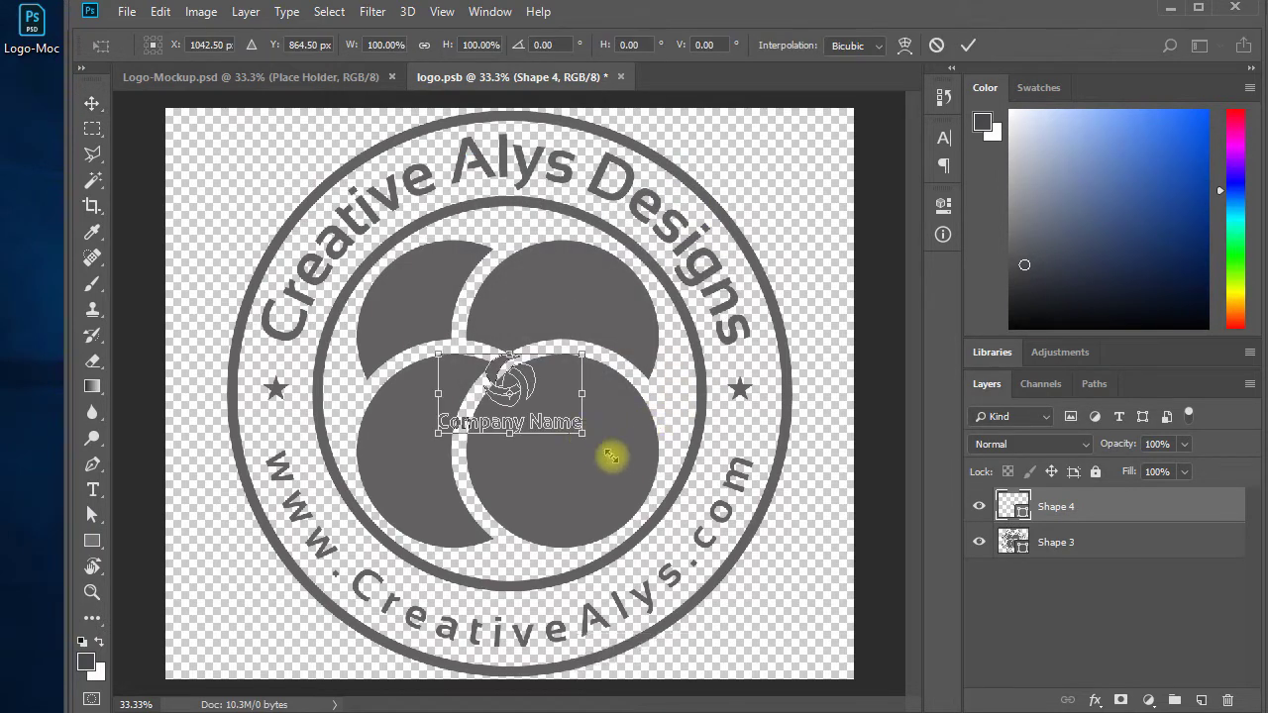
left_click_drag(608, 453, 823, 618)
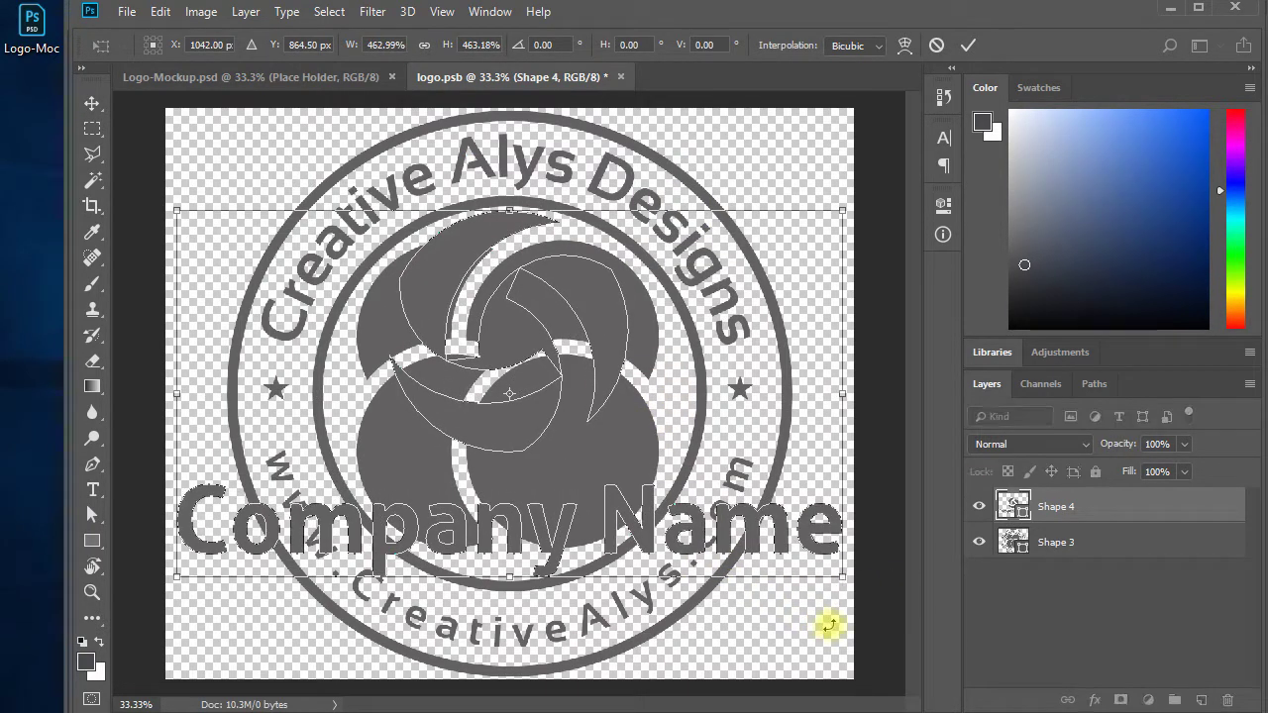
key("Return")
Hide the old Shape 3 badge layer, then save and close logo.psb.
left_click(979, 542)
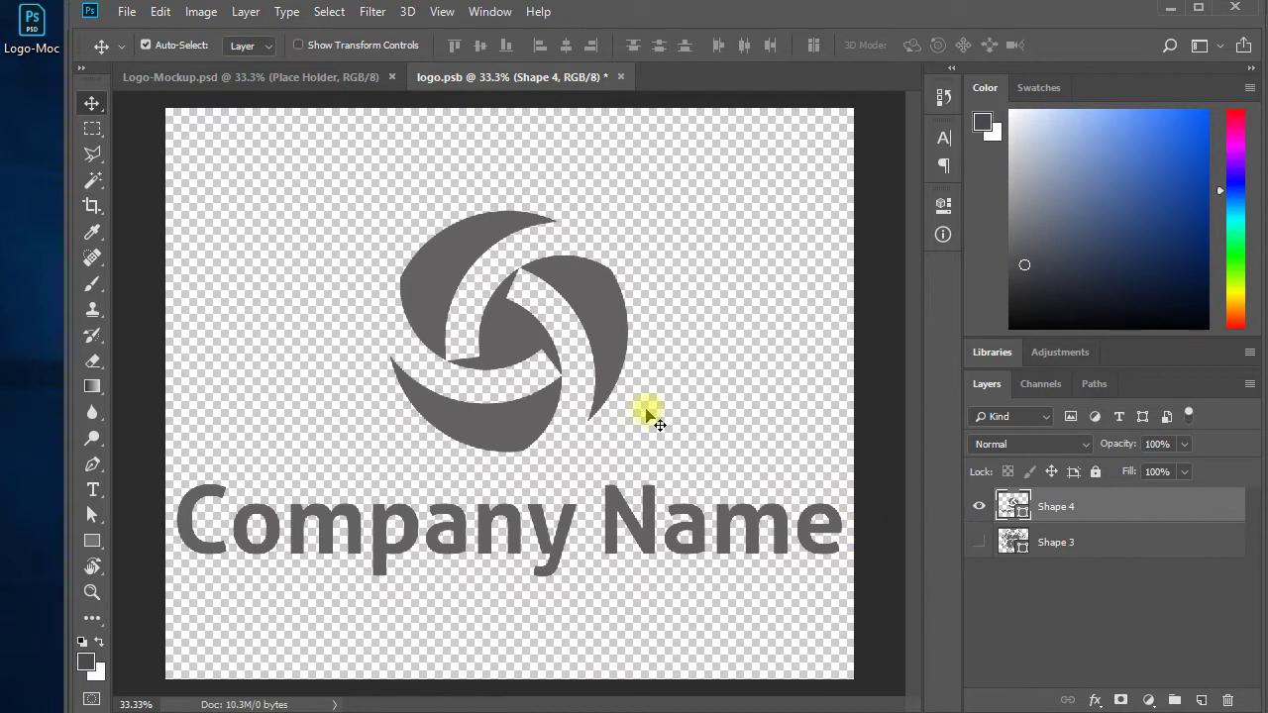
left_click(127, 11)
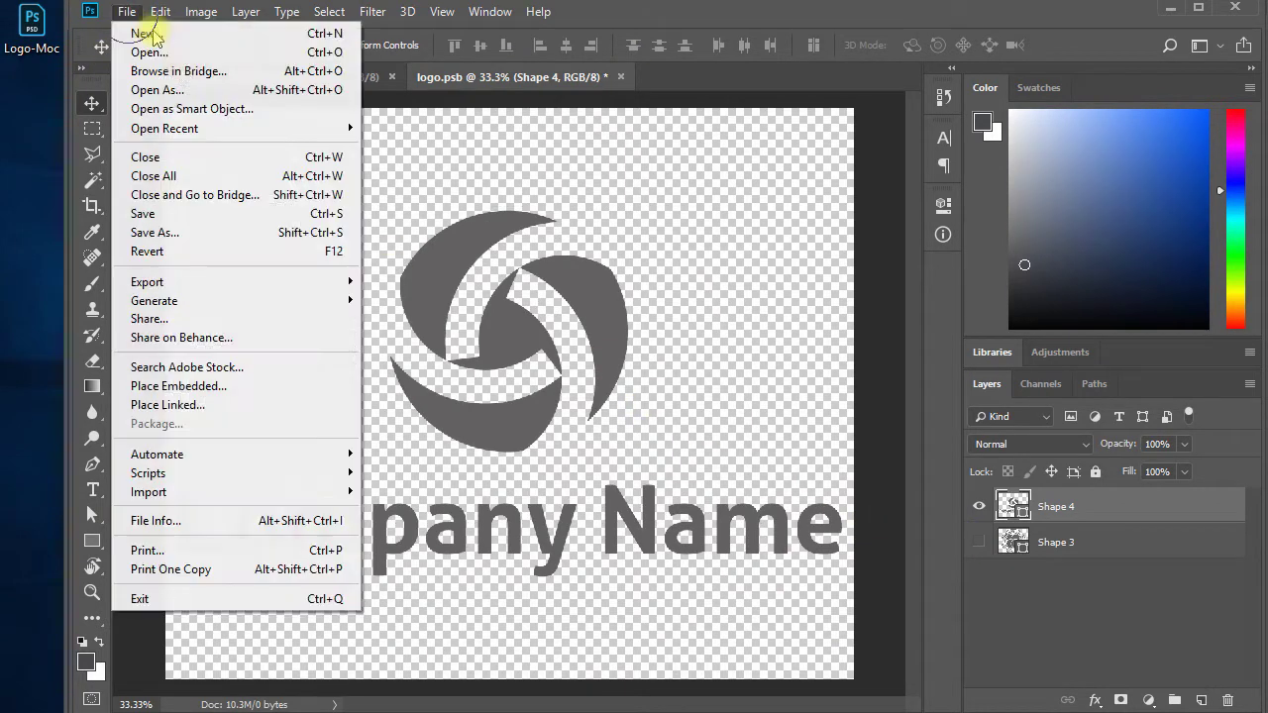
left_click(170, 218)
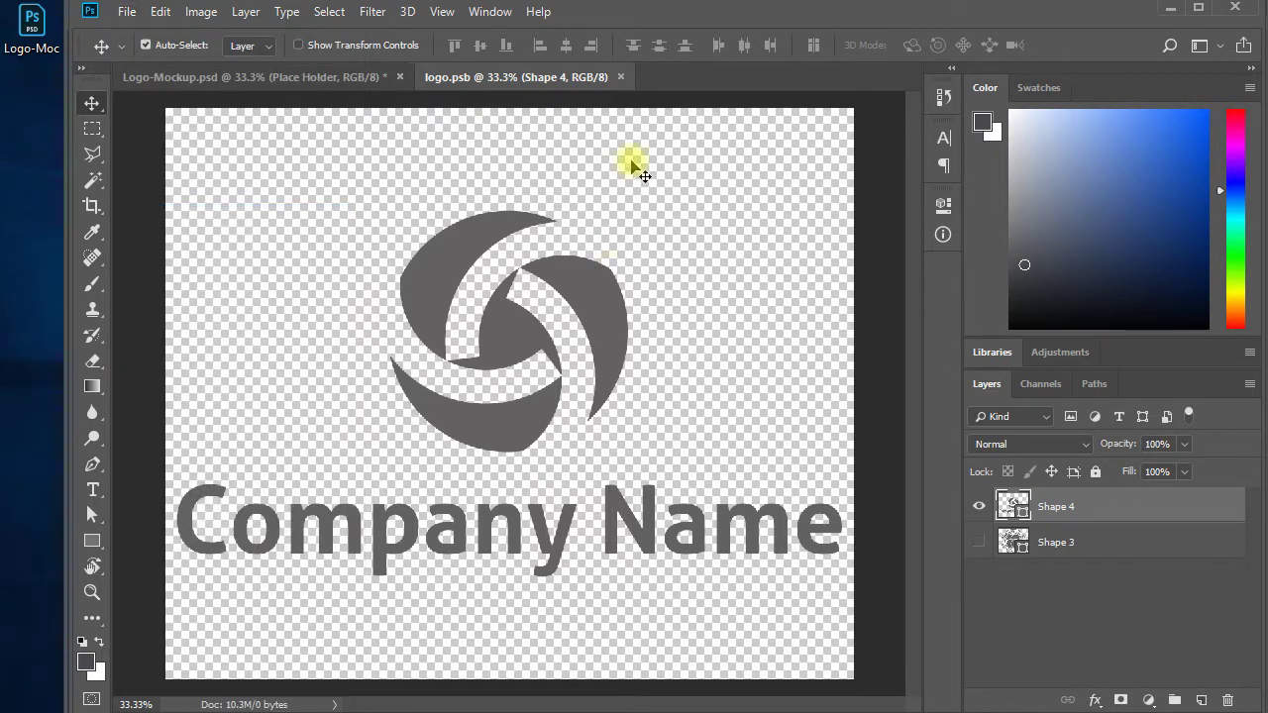
left_click(622, 78)
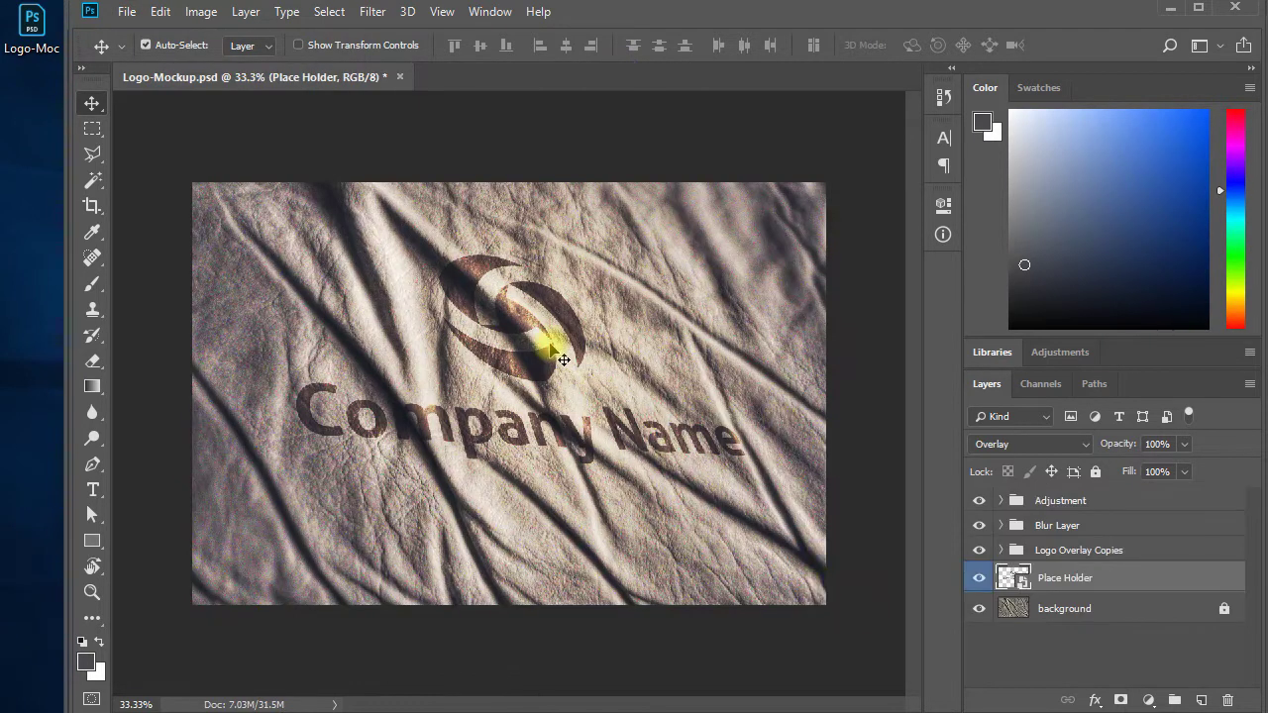
left_click(1253, 69)
left_click(693, 334, "ctrl")
mouse_move(1042, 487)
left_mouse_down()
mouse_move(901, 458)
mouse_move(916, 459)
left_mouse_up()
key("ctrl+0")
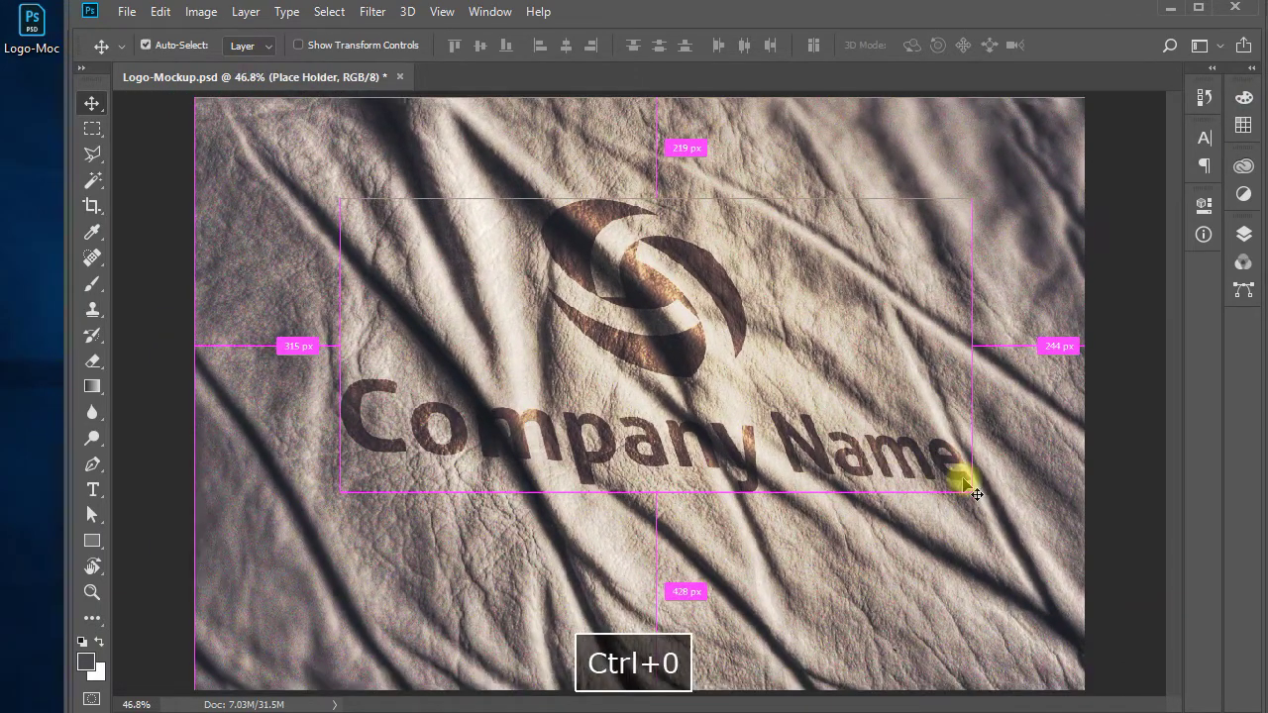
key("ctrl+minus")
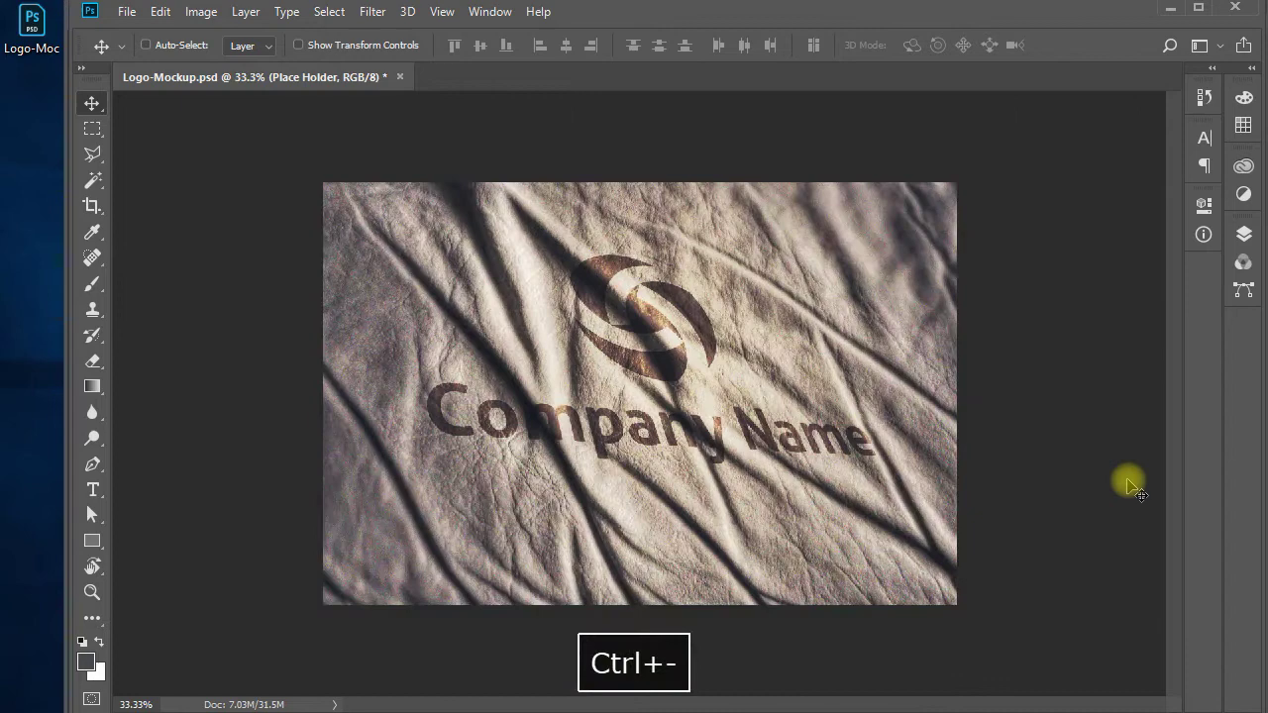
key("ctrl+equal")
key("ctrl")
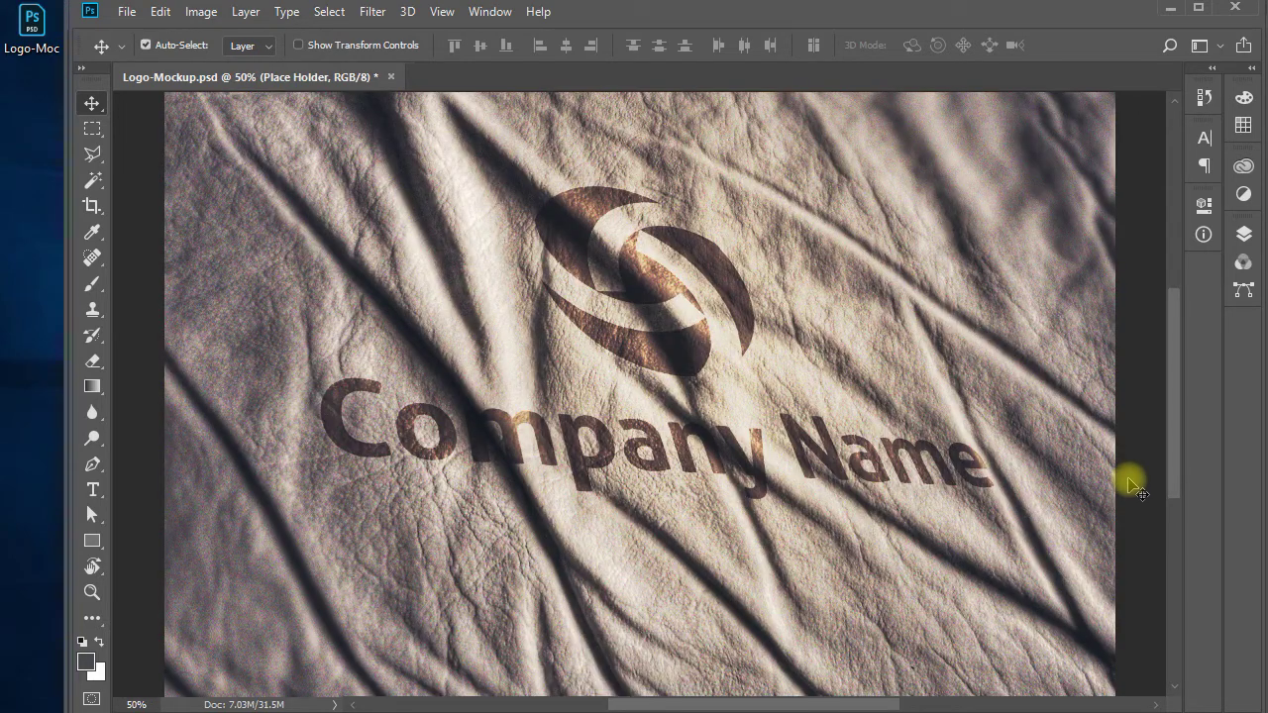
key("space")
mouse_move(1093, 482)
left_mouse_down()
mouse_move(1079, 476)
mouse_move(1084, 519)
mouse_move(1084, 479)
left_mouse_up()
key("ctrl+minus")
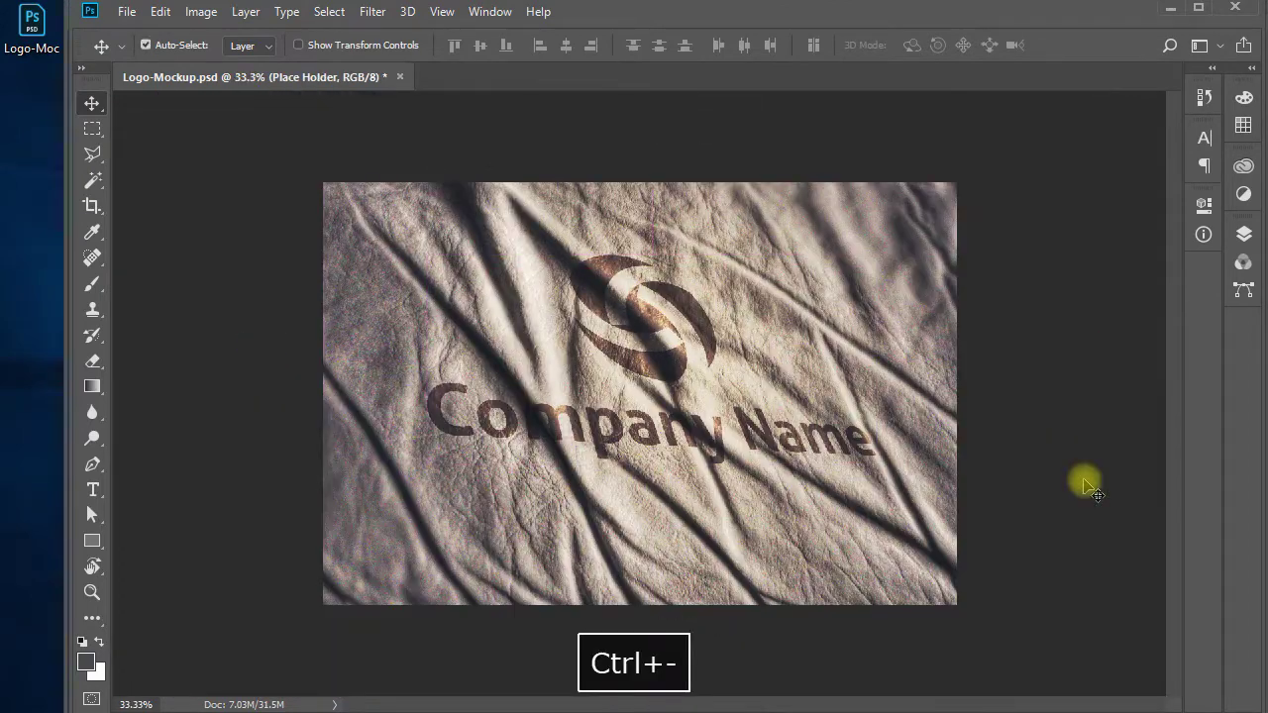
key("space")
key("ctrl+space")
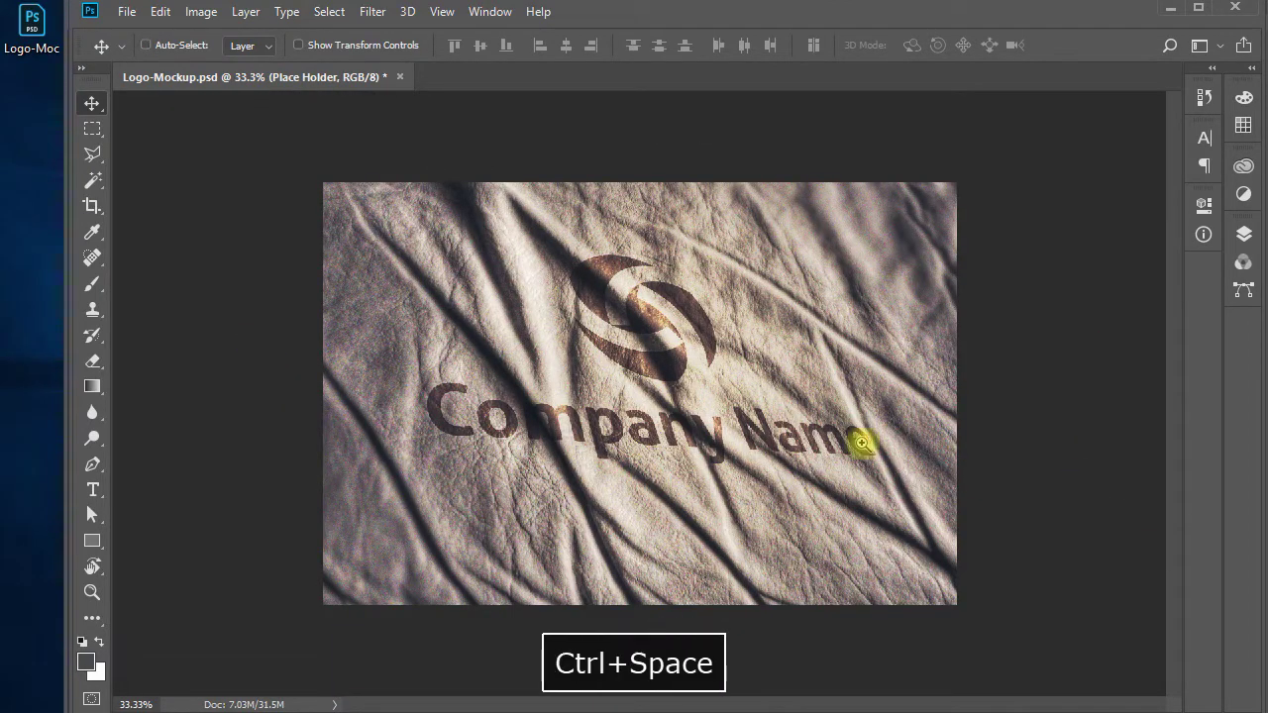
left_click(863, 439)
mouse_move(957, 476)
left_mouse_down()
mouse_move(926, 488)
mouse_move(934, 479)
left_mouse_up()
key("ctrl+0")
key("ctrl+space")
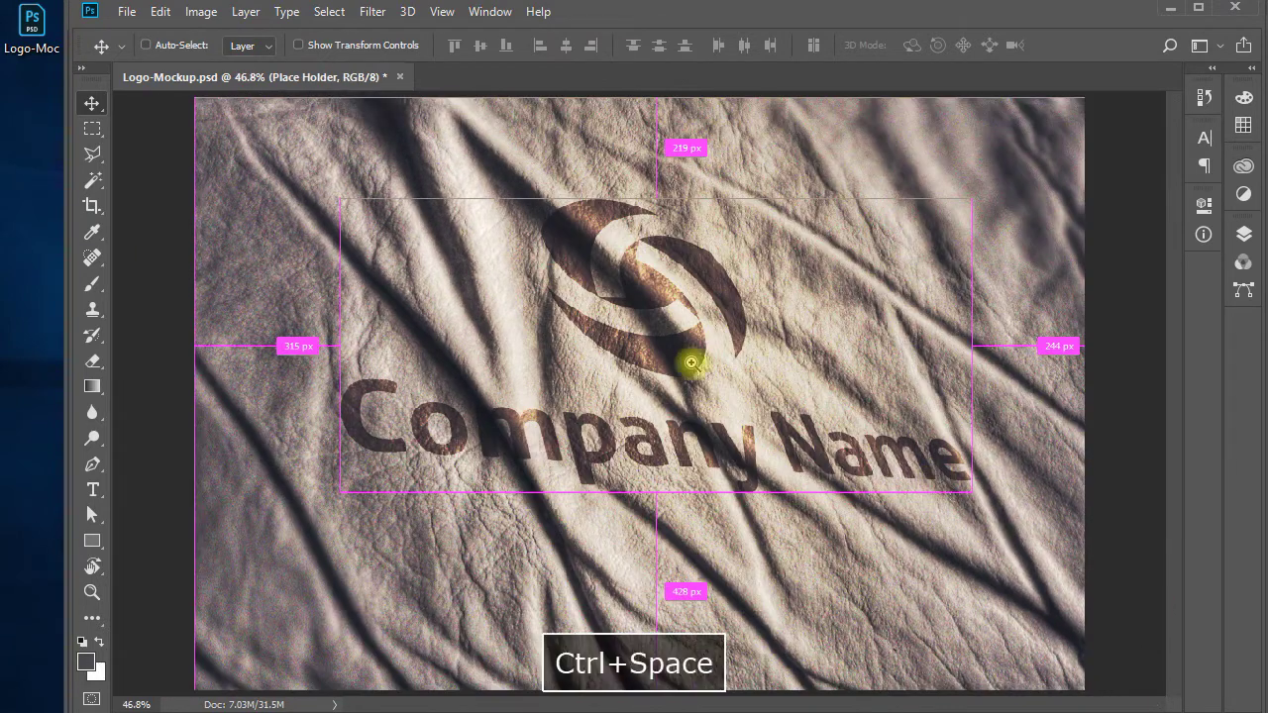
left_click(741, 379)
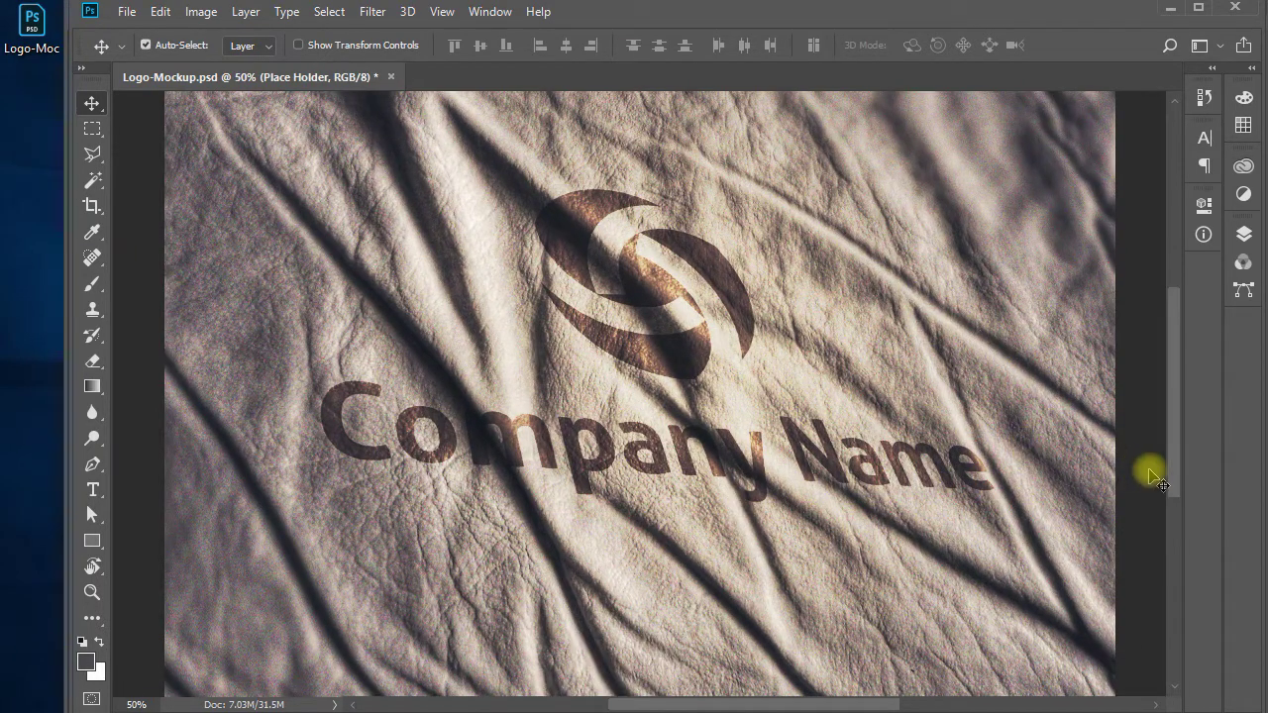
left_click(1252, 71)
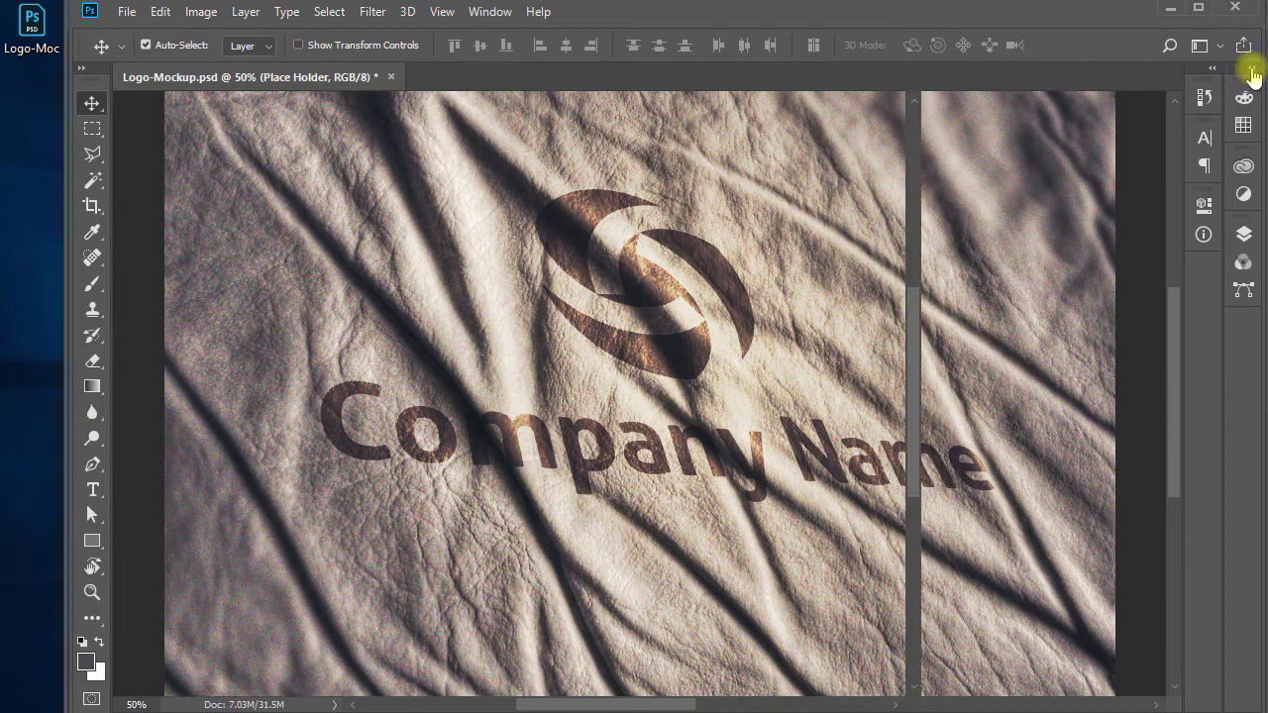
key("ctrl+minus")
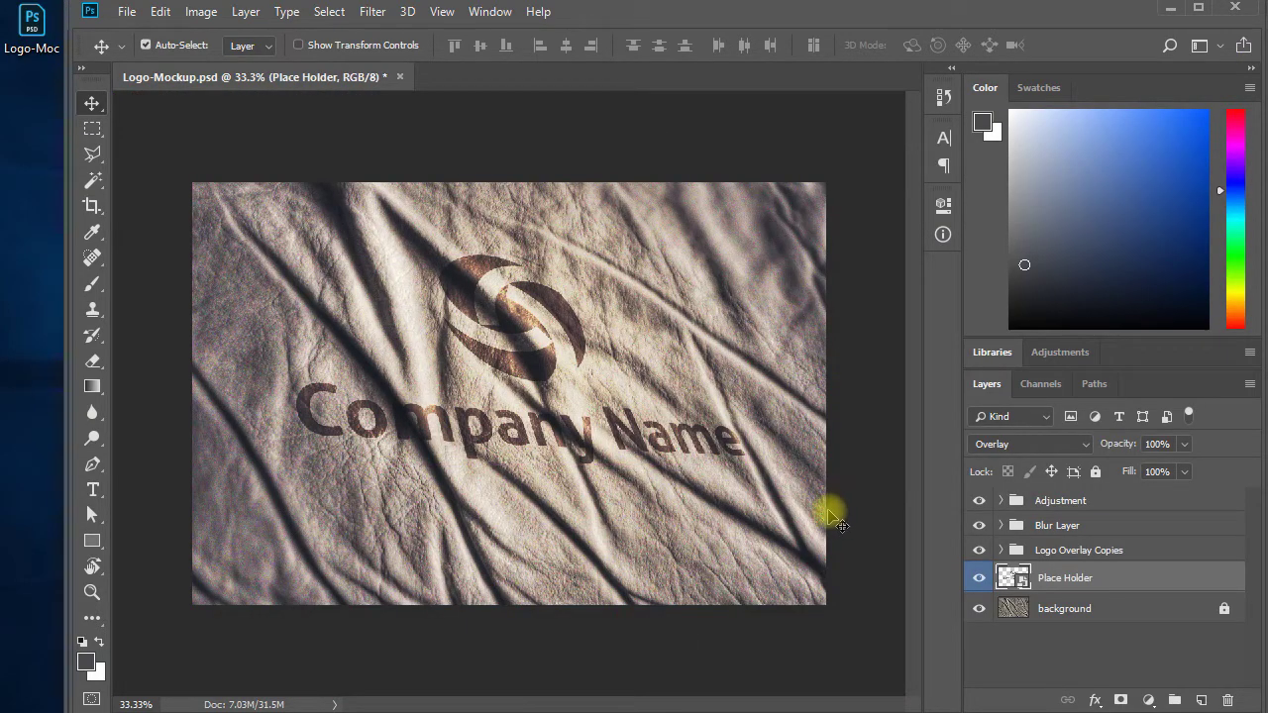
Reopen the Place Holder contents and copy the ring Company Name logo in Illustrator.
double_click(1013, 577)
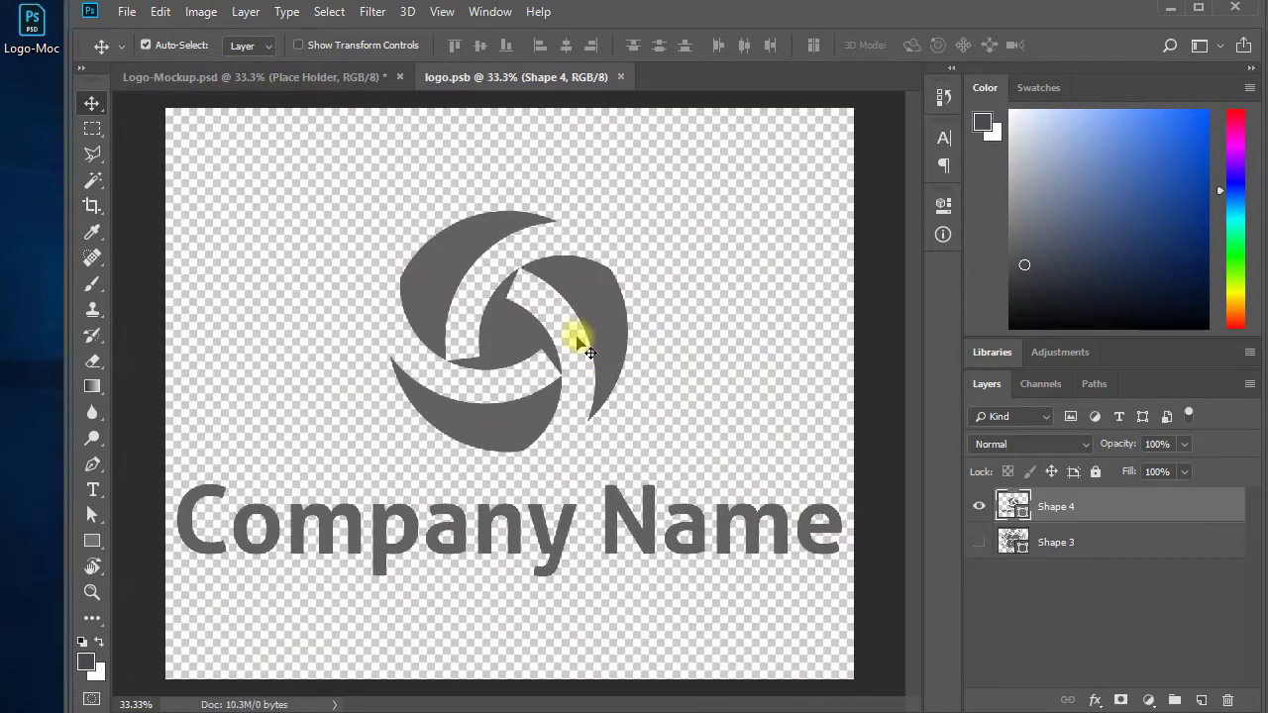
left_click(798, 712)
key("space")
left_click_drag(742, 524, 790, 505)
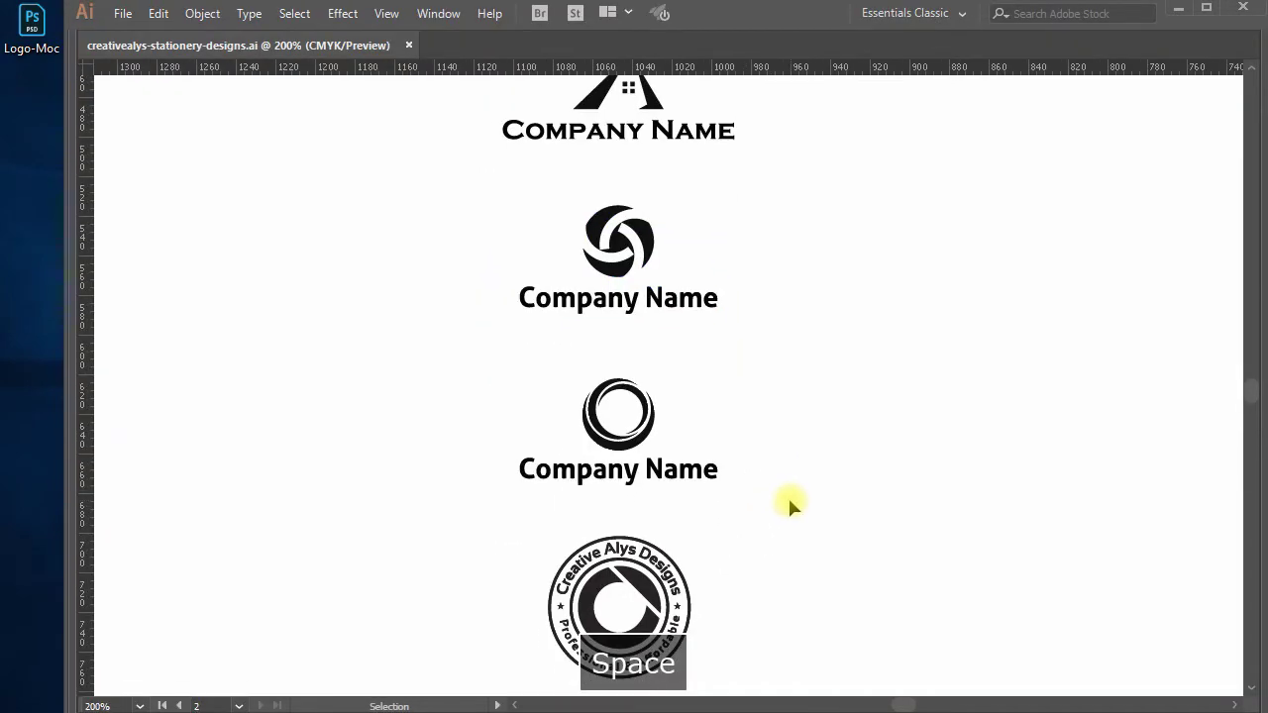
left_click_drag(449, 382, 446, 378)
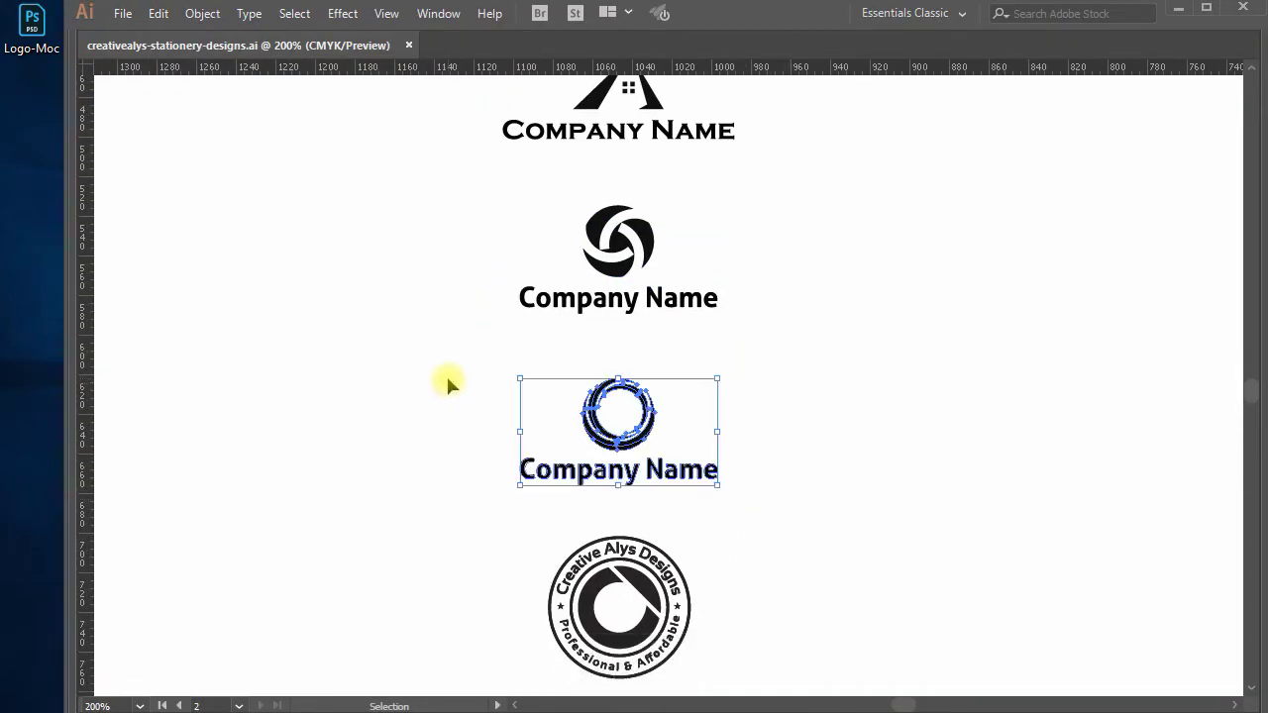
left_click(151, 13)
left_click(193, 108)
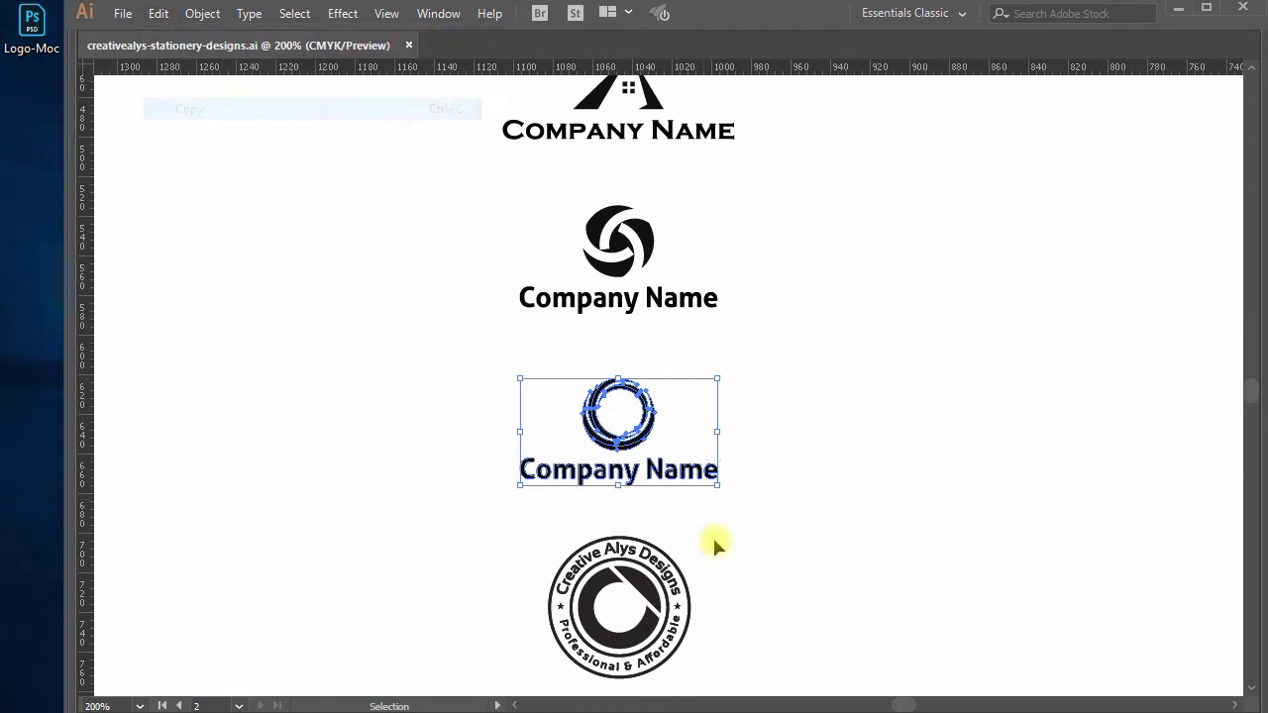
Paste the ring logo as a shape layer, scaled up to fill the canvas.
key("alt+Tab")
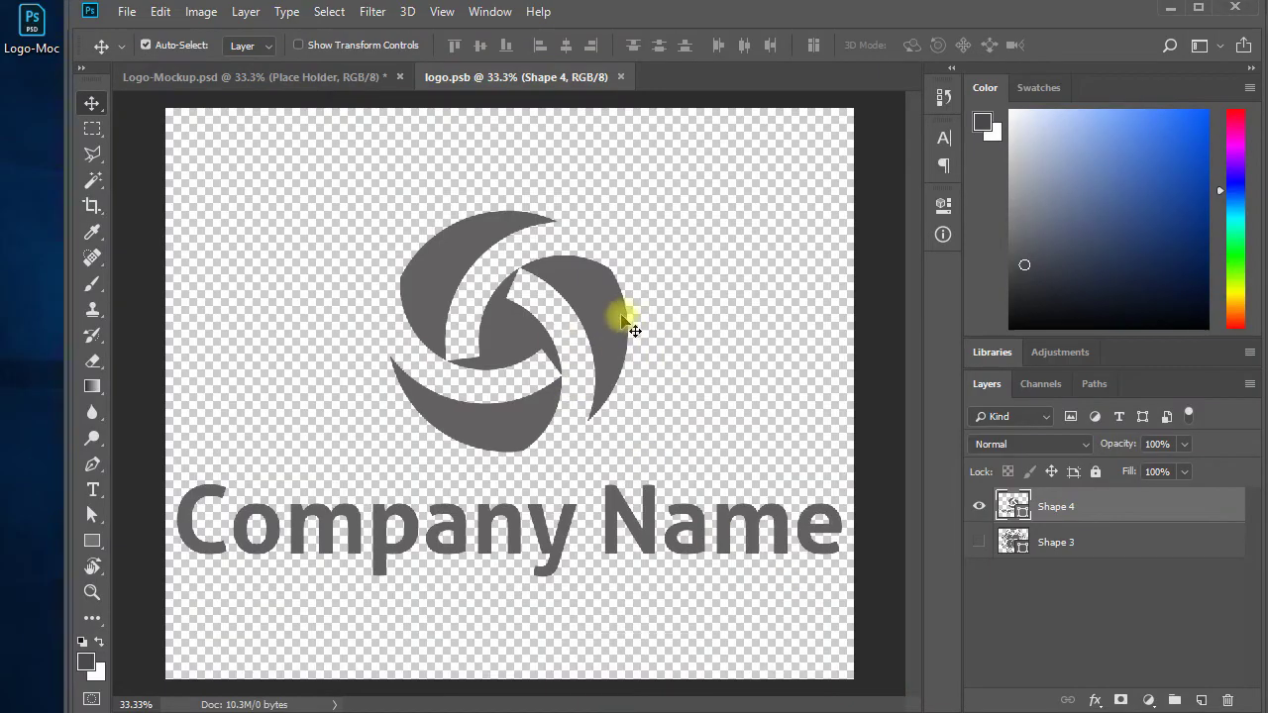
key("ctrl+v")
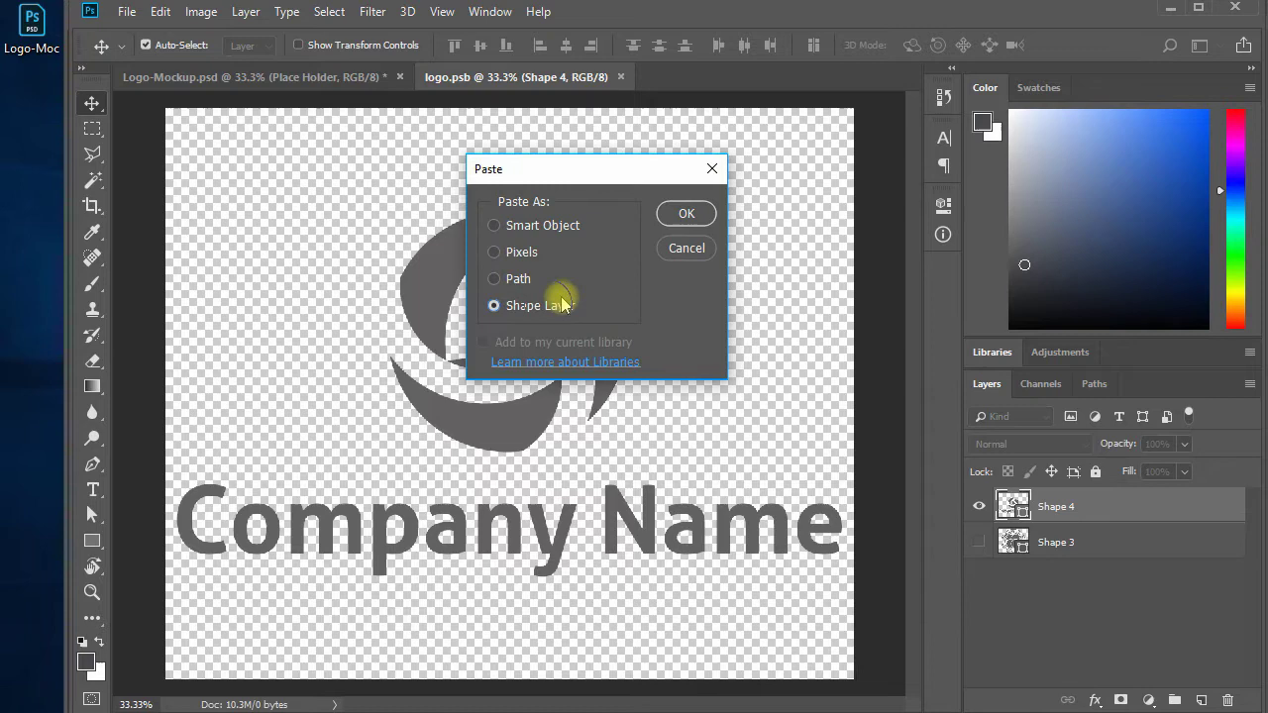
left_click(682, 213)
key("ctrl+t")
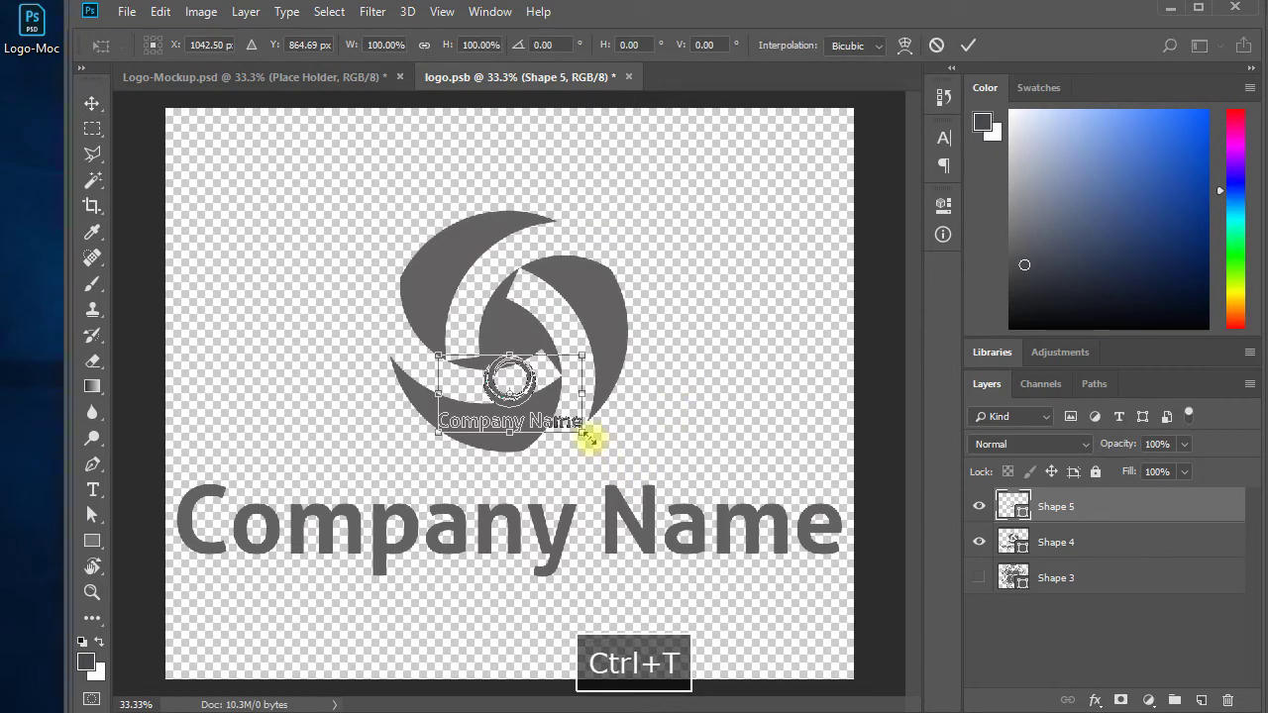
left_click_drag(588, 437, 832, 596)
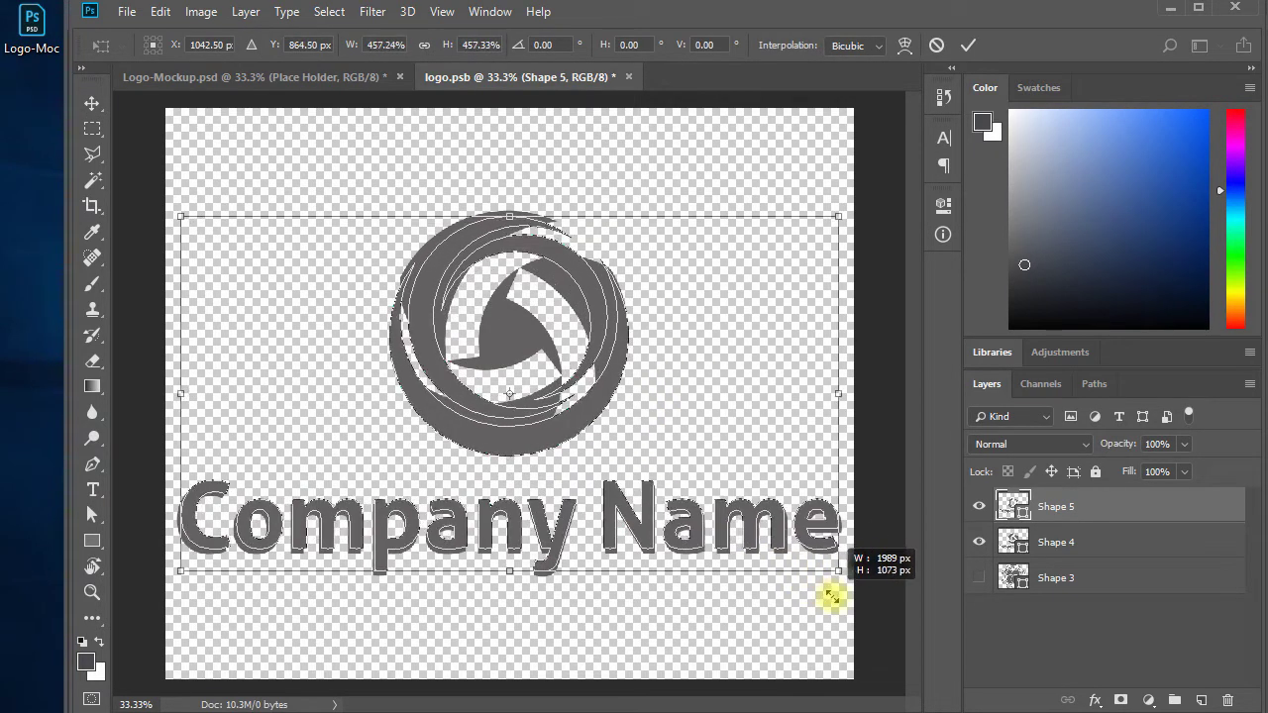
key("Return")
Hide the old Shape 4 swirl layer, then save and close logo.psb.
left_click(979, 542)
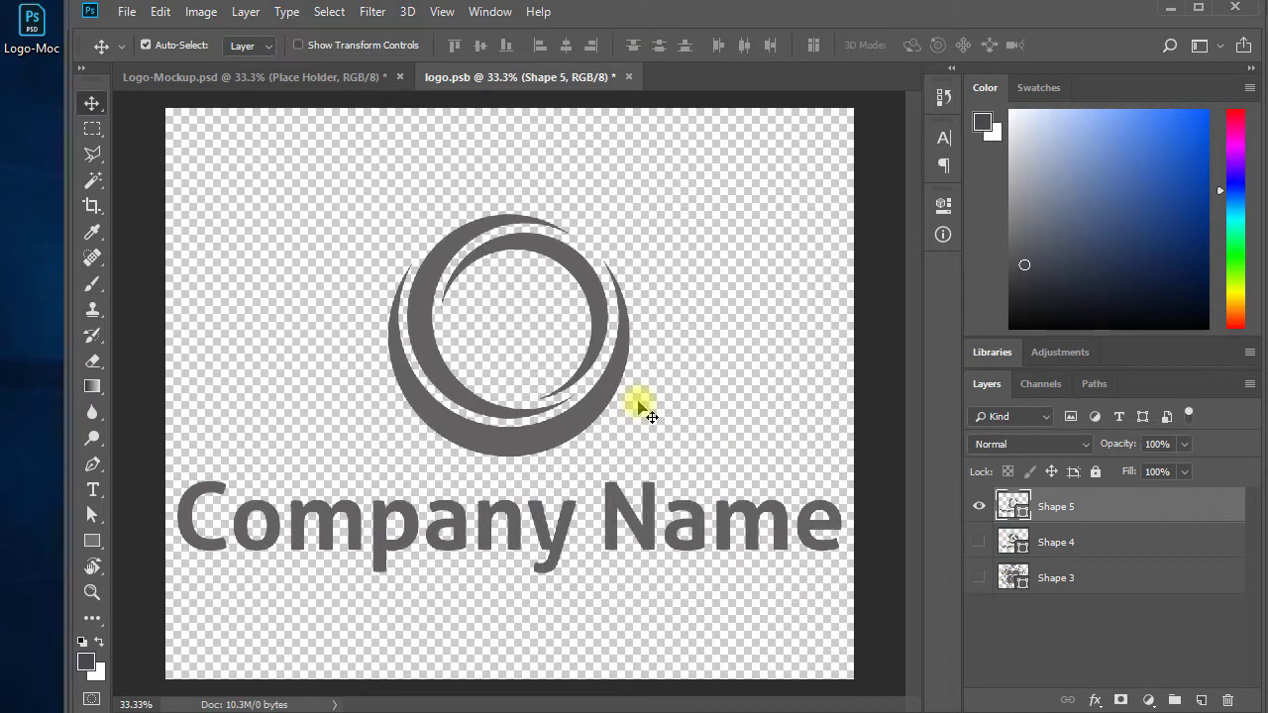
key("ctrl+s")
left_click(629, 77)
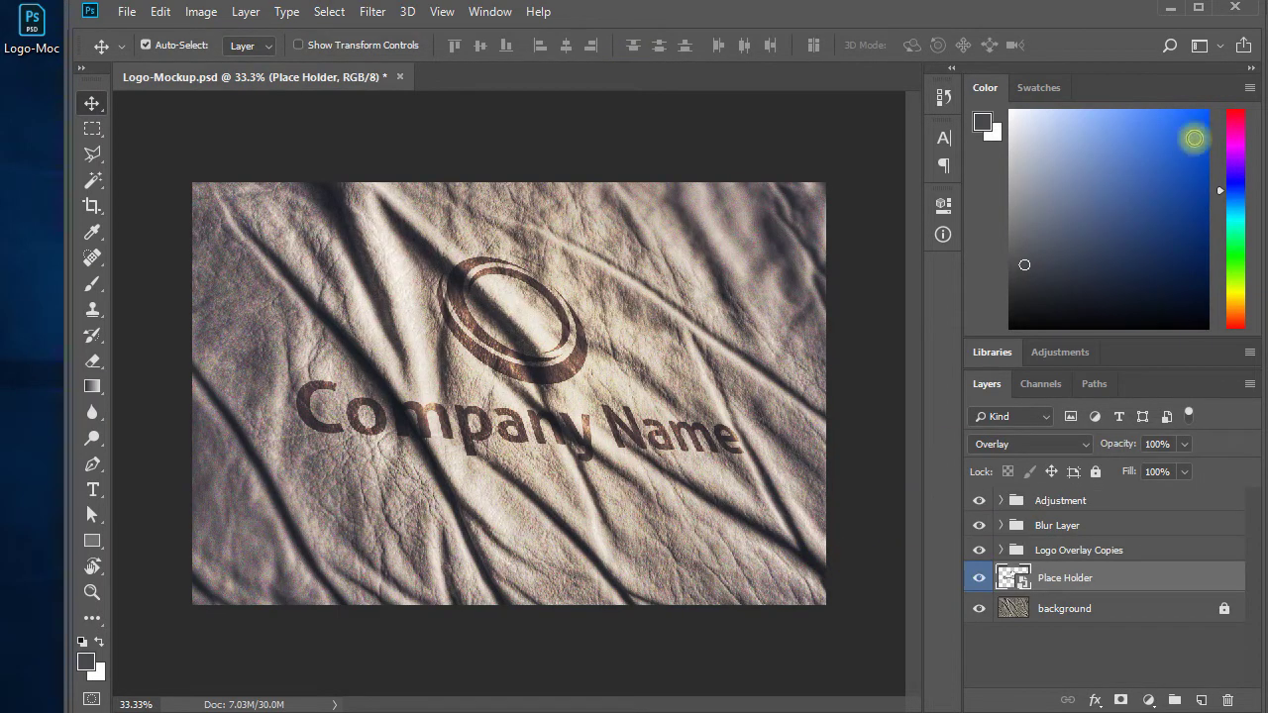
Inspect the ring logo on the fabric close-up with the side panels collapsed.
left_click(1241, 68)
left_click(618, 337, "ctrl")
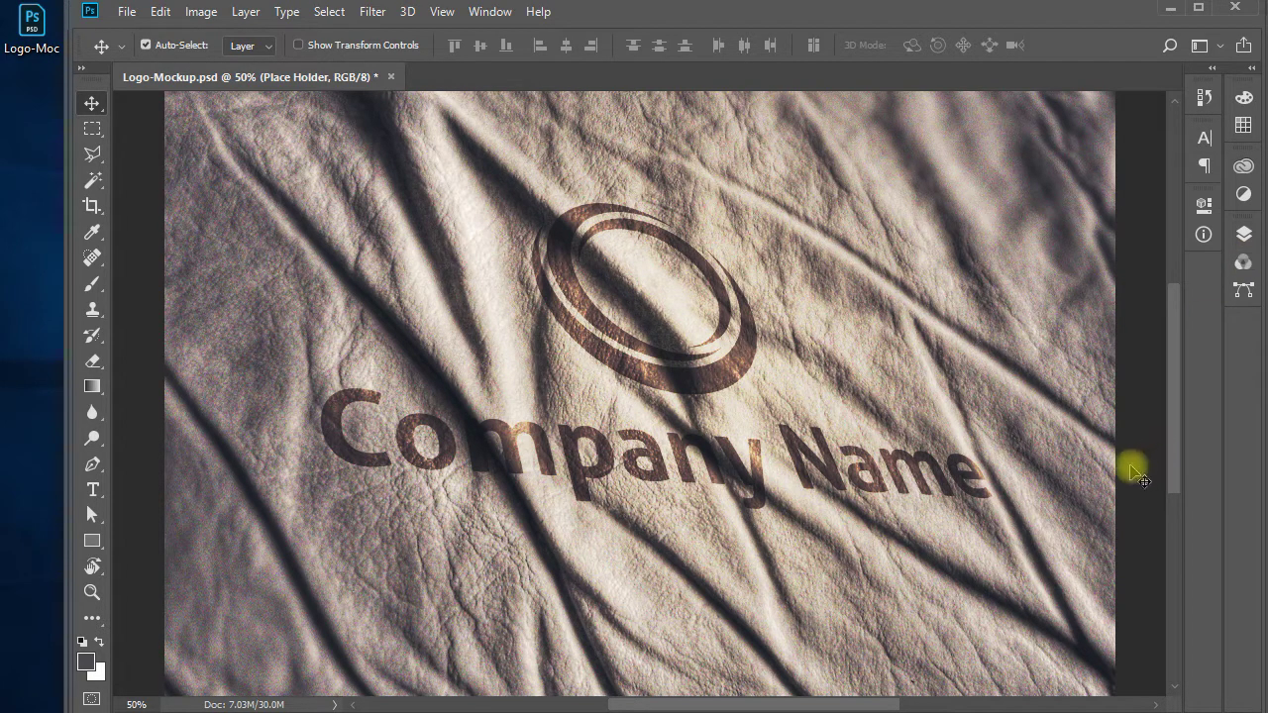
left_click(1251, 73)
Move the placeholder logo lower in logo.psb, save it, and check the mockup.
double_click(1010, 575)
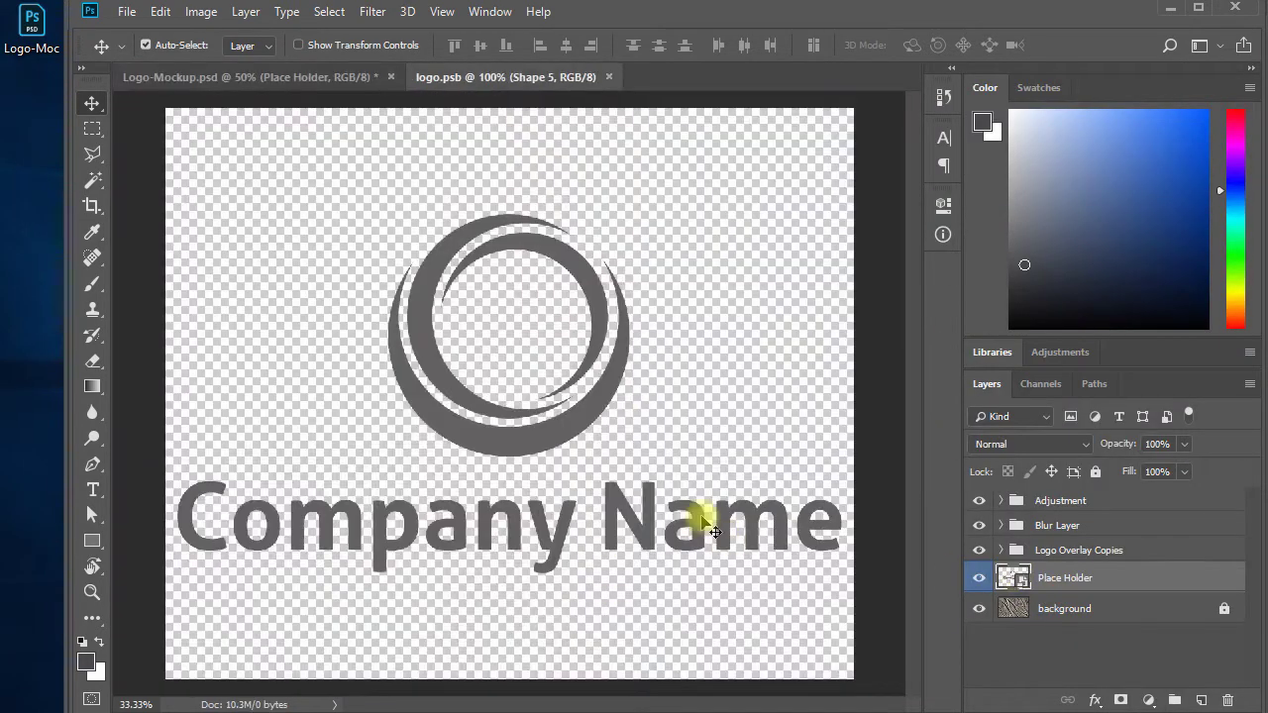
left_click_drag(608, 388, 615, 495)
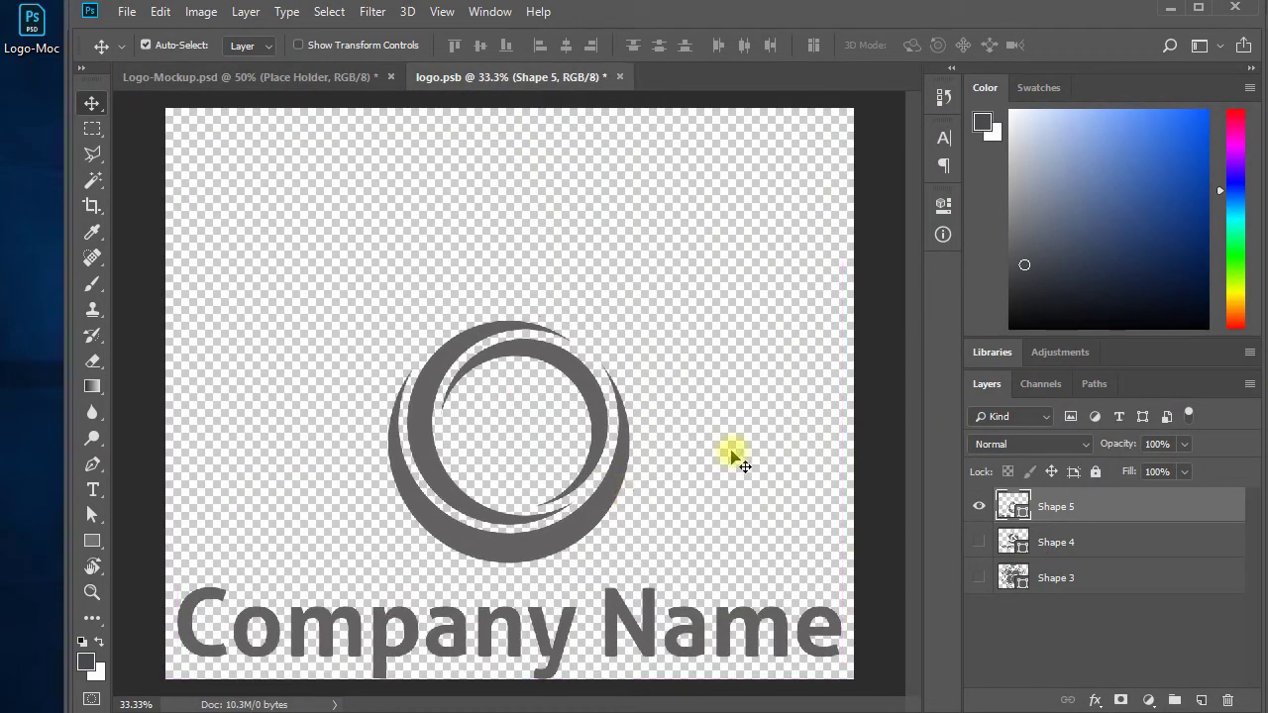
key("ctrl+s")
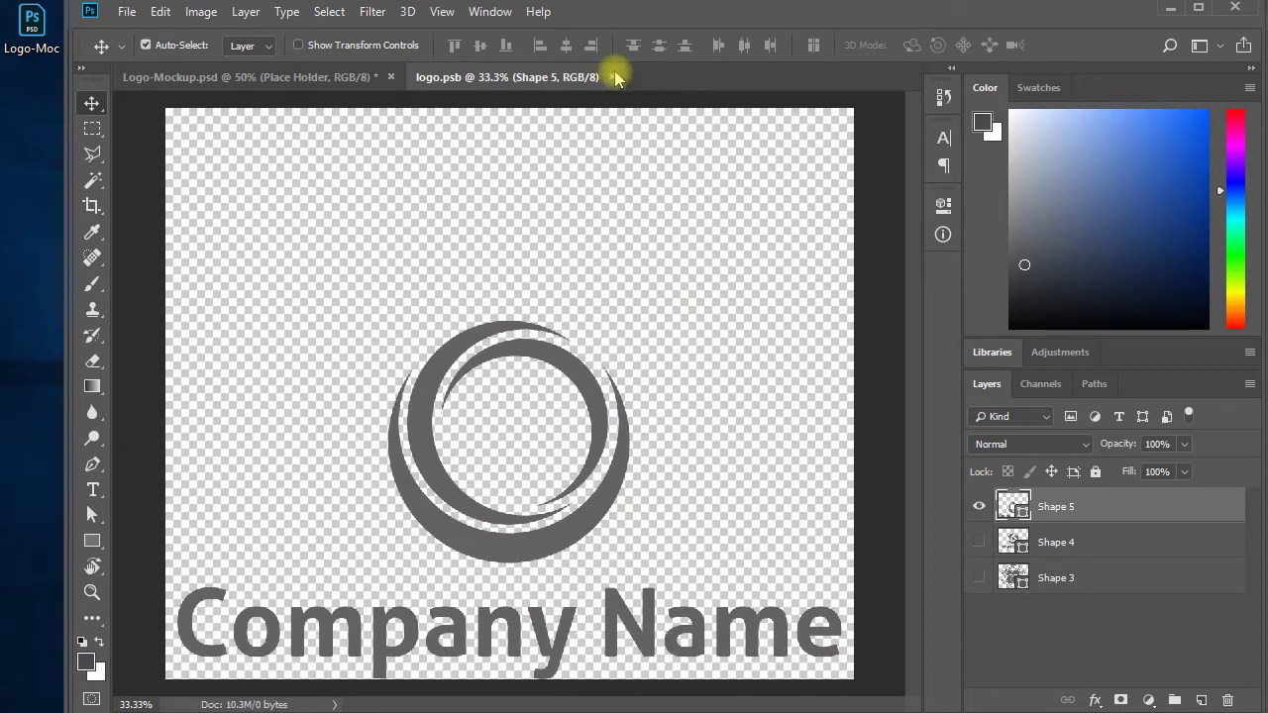
left_click(621, 76)
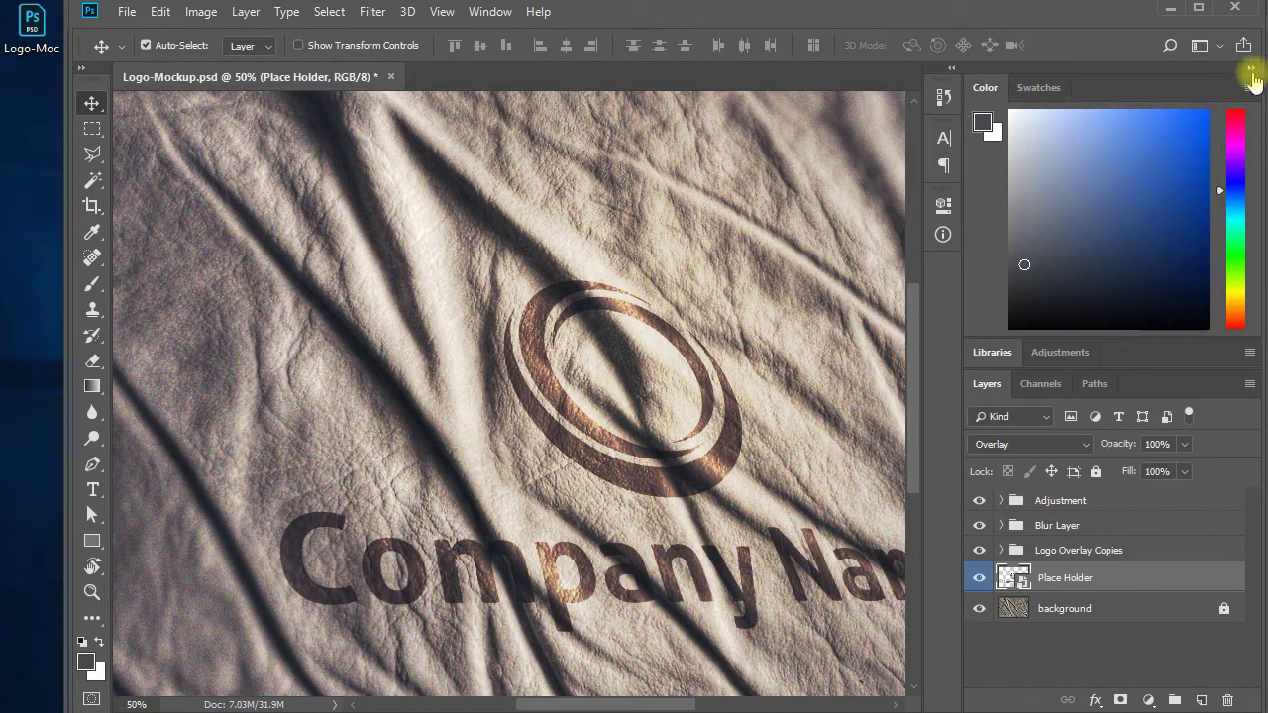
left_click(1251, 67)
key("ctrl+minus")
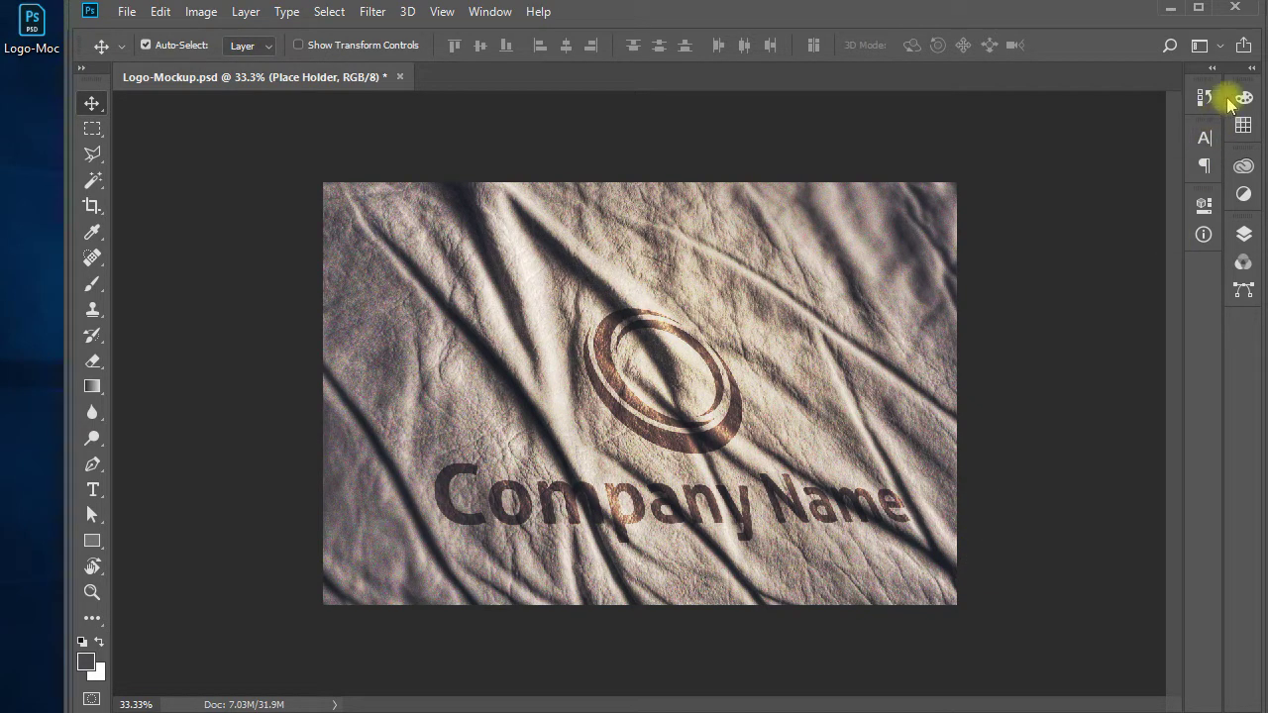
left_click(981, 522, "ctrl")
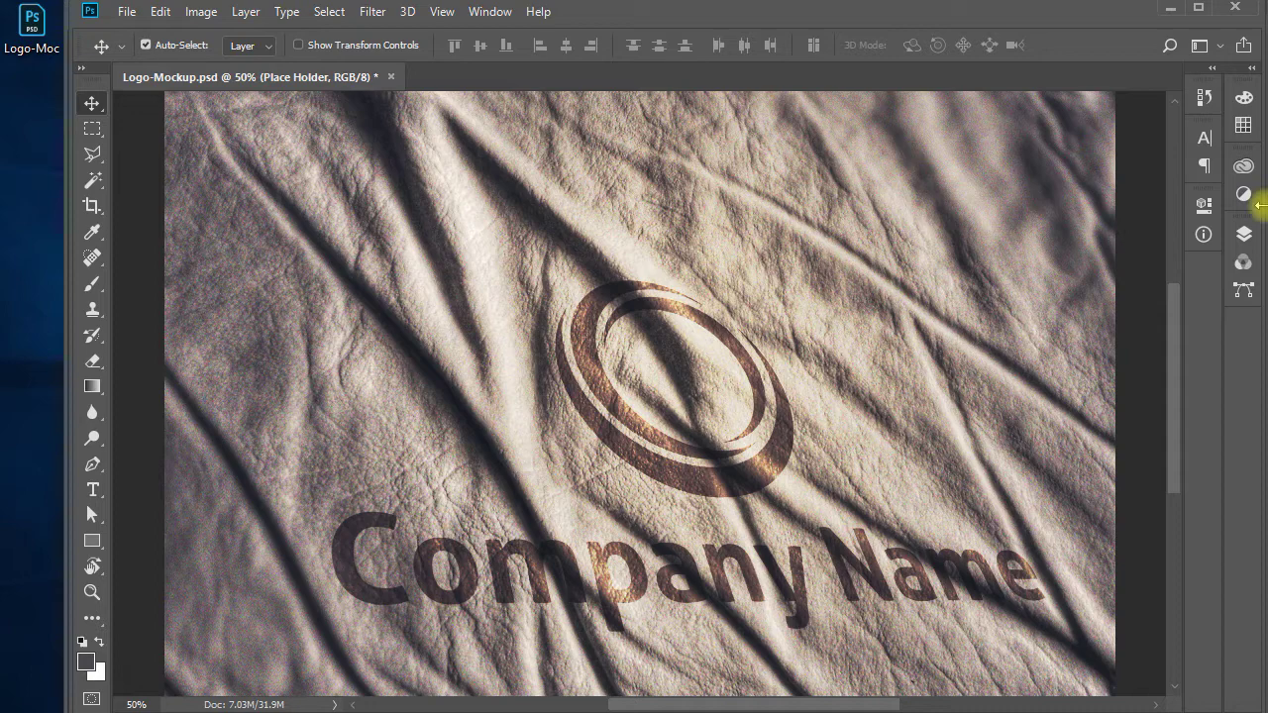
left_click(1253, 69)
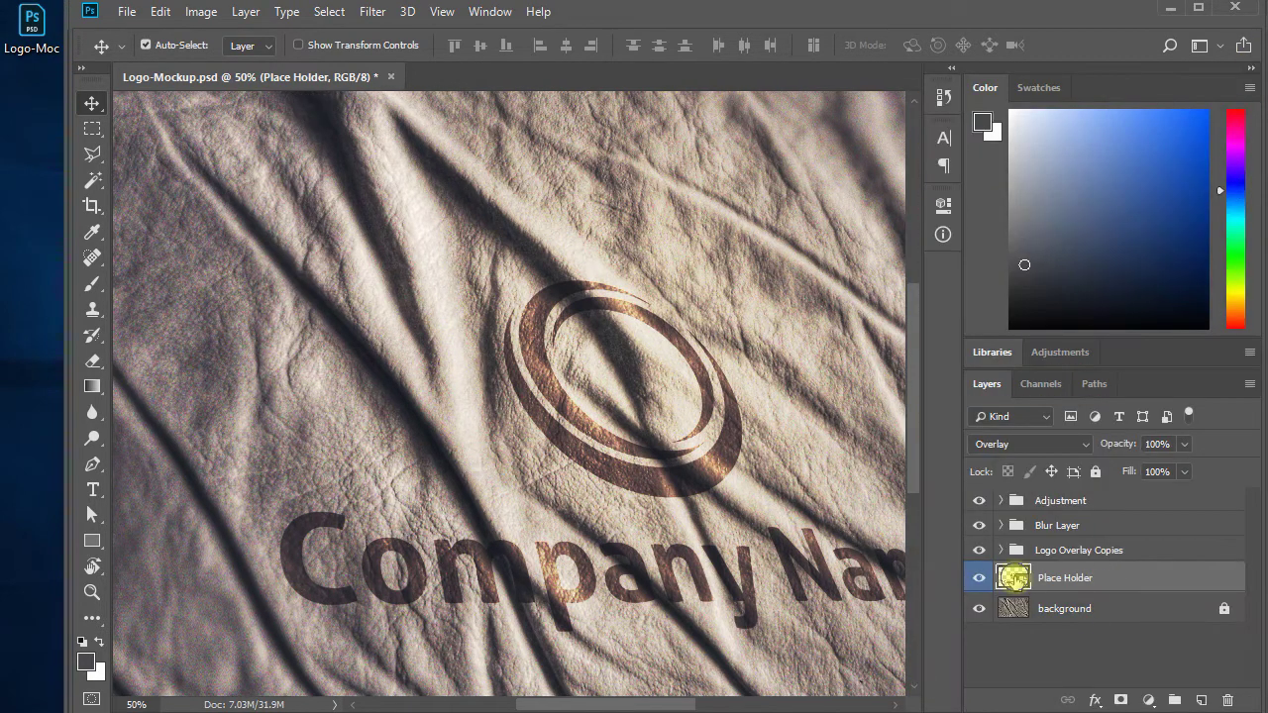
Reopen the Place Holder smart object and copy the CREATIVE ALYS logo in Illustrator.
double_click(1012, 575)
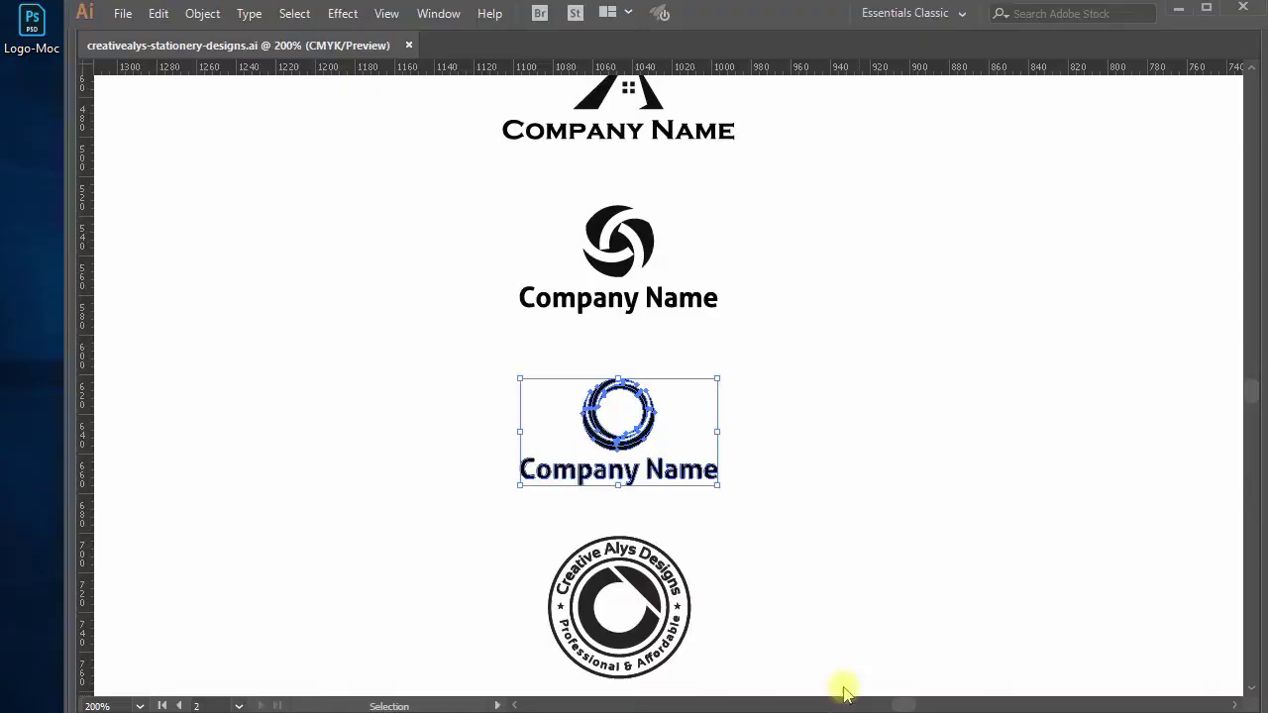
key("alt+Tab")
left_click_drag(789, 579, 799, 306)
left_click_drag(793, 603, 439, 456)
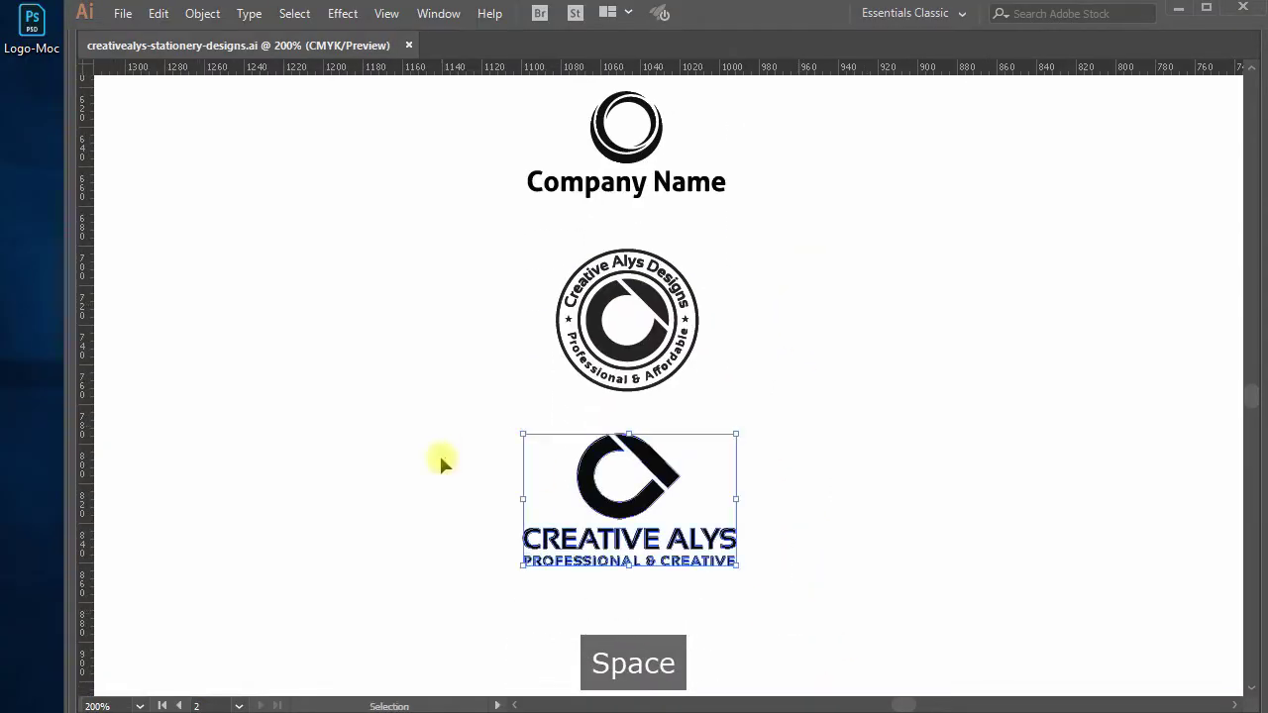
key("ctrl+c")
Paste CREATIVE ALYS as a shape layer, enlarge and lower it, hide Shape 5, save.
key("alt+Tab")
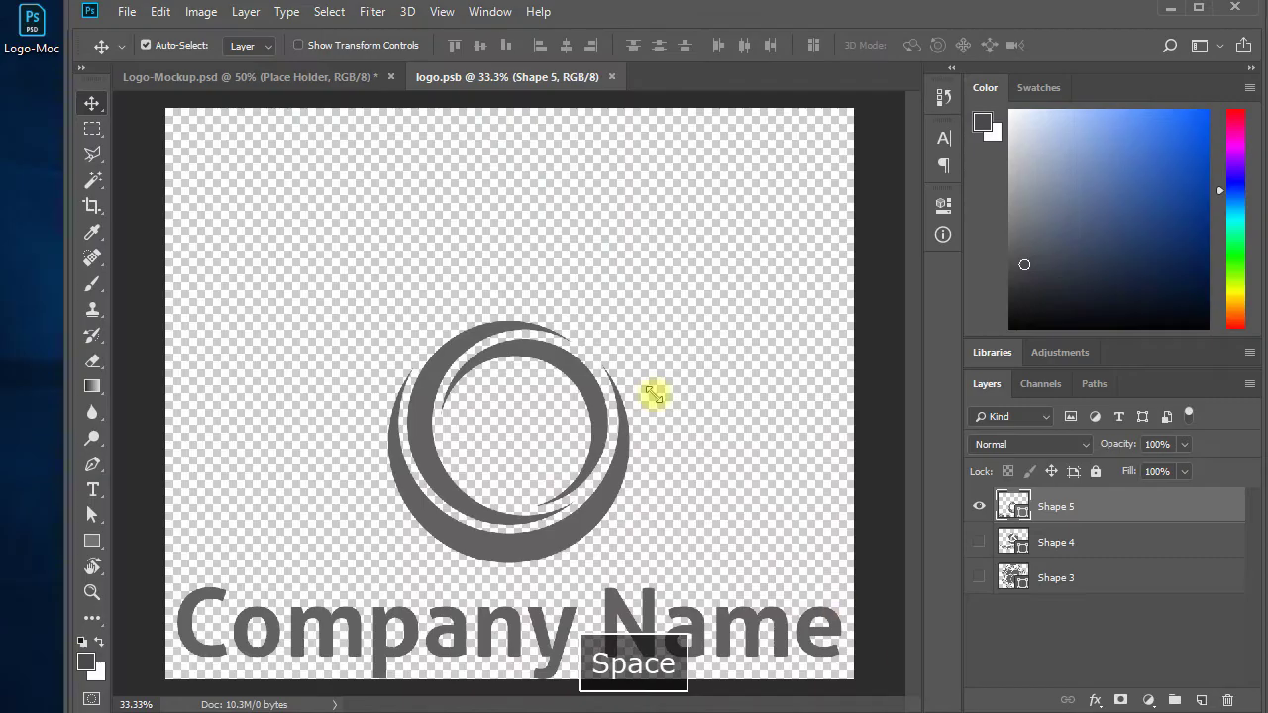
key("ctrl+v")
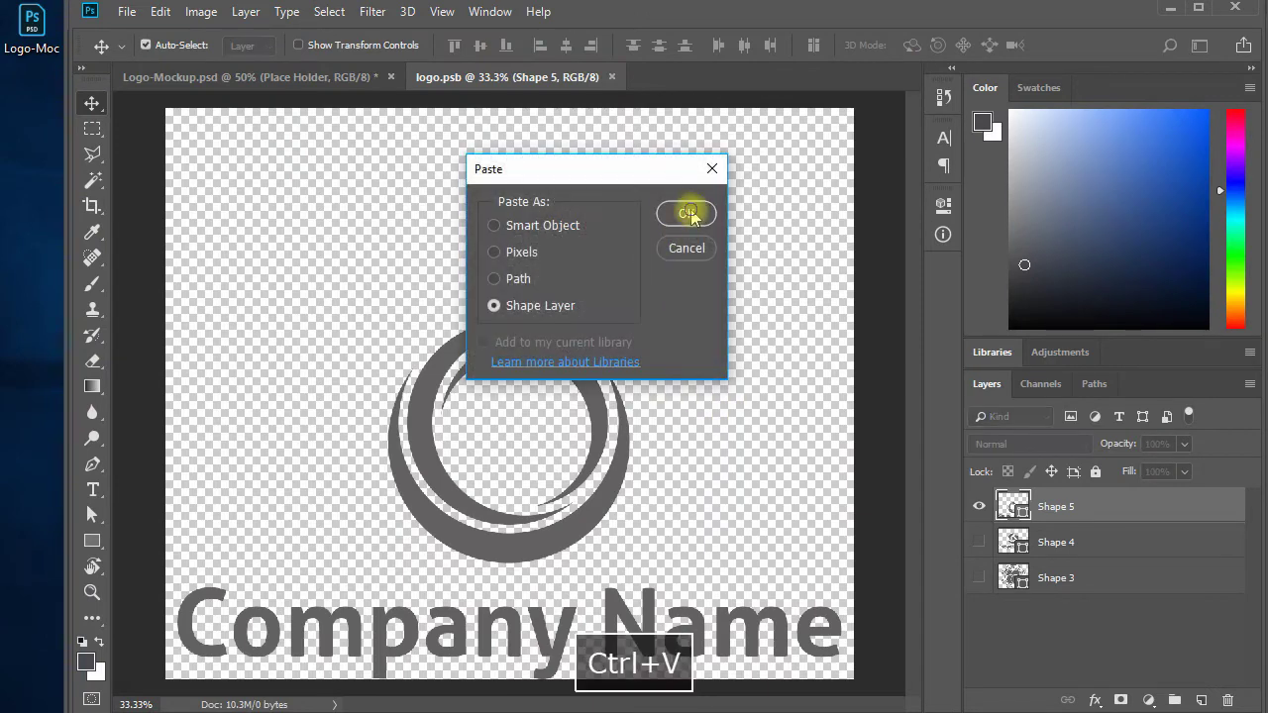
left_click(684, 213)
key("ctrl+t")
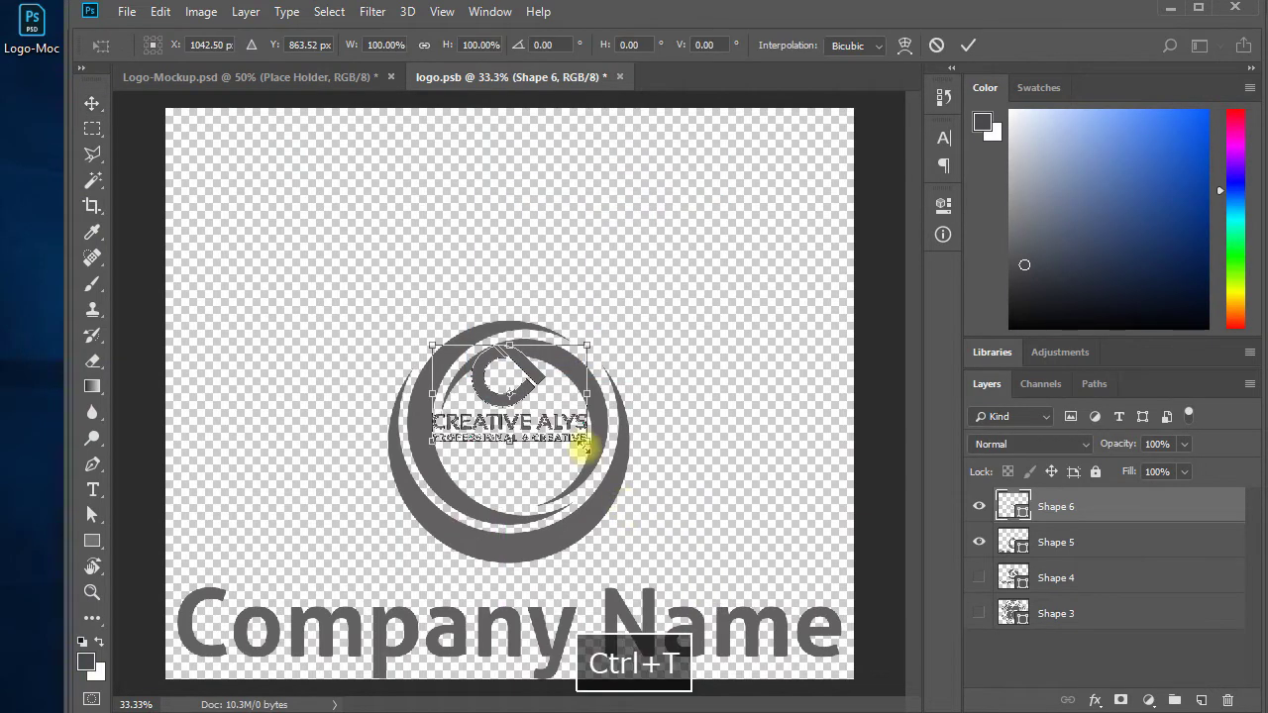
left_click_drag(600, 466, 845, 601)
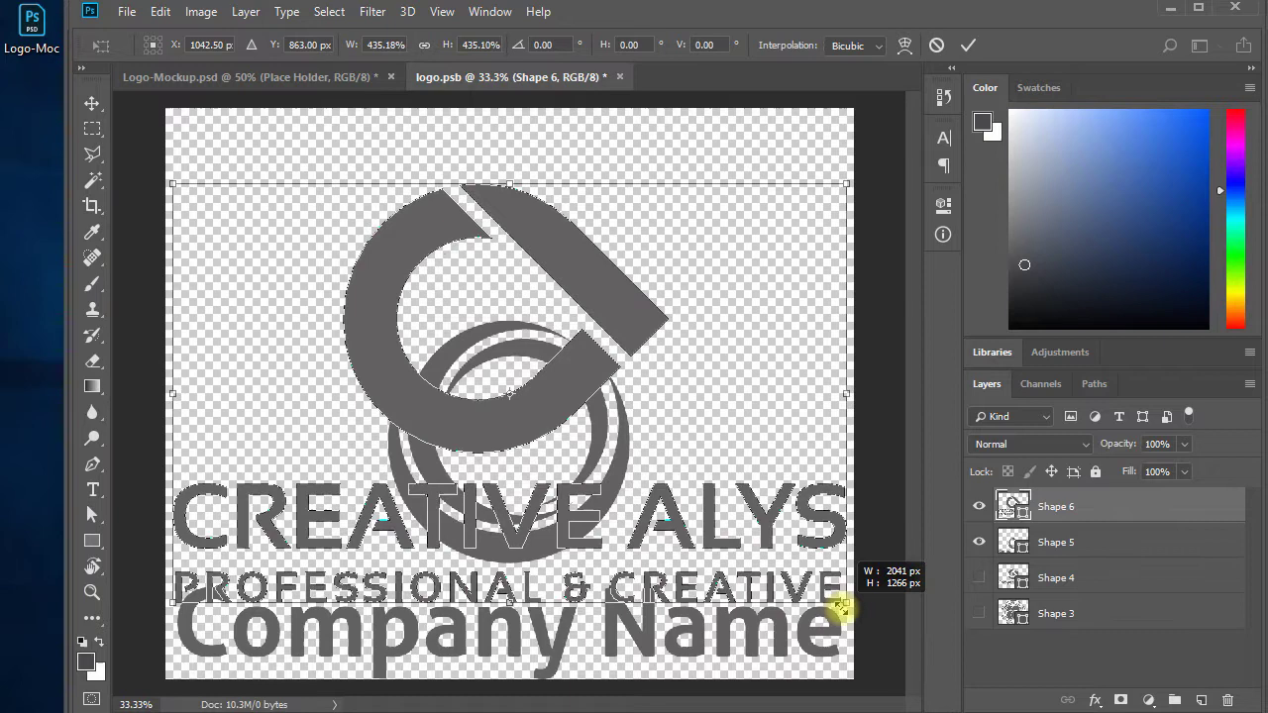
left_click_drag(830, 535, 824, 596)
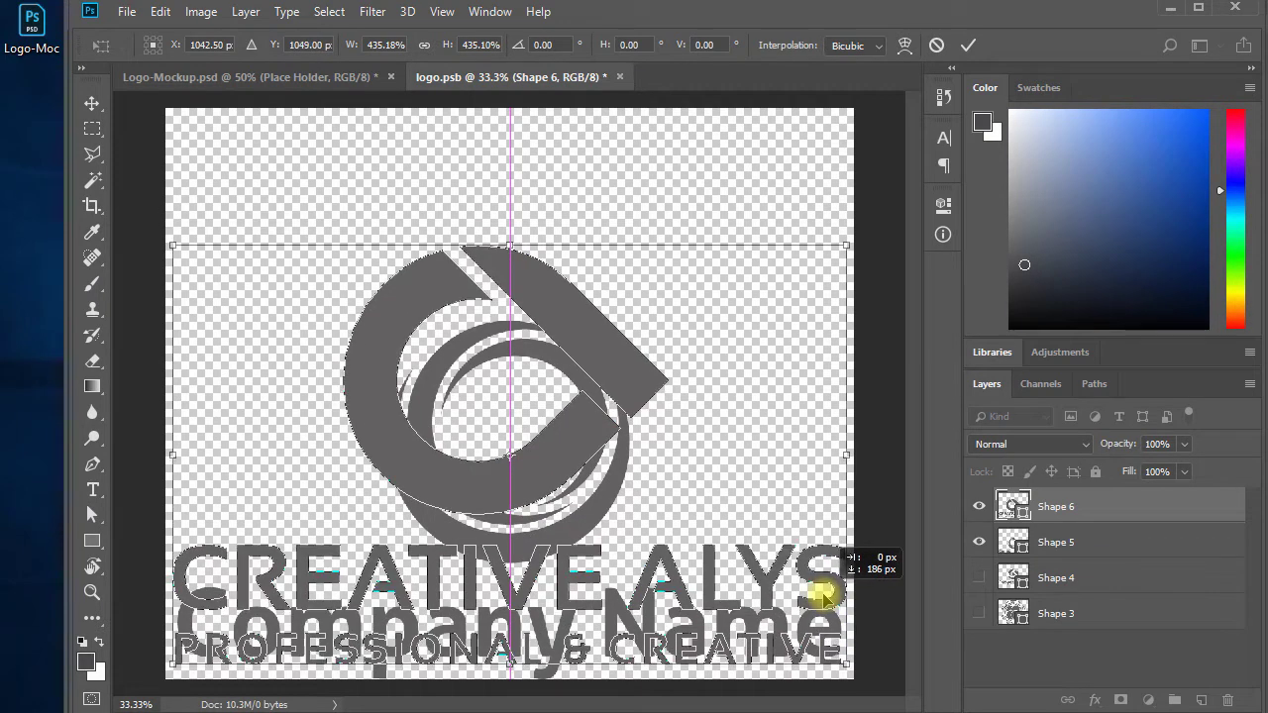
key("Return")
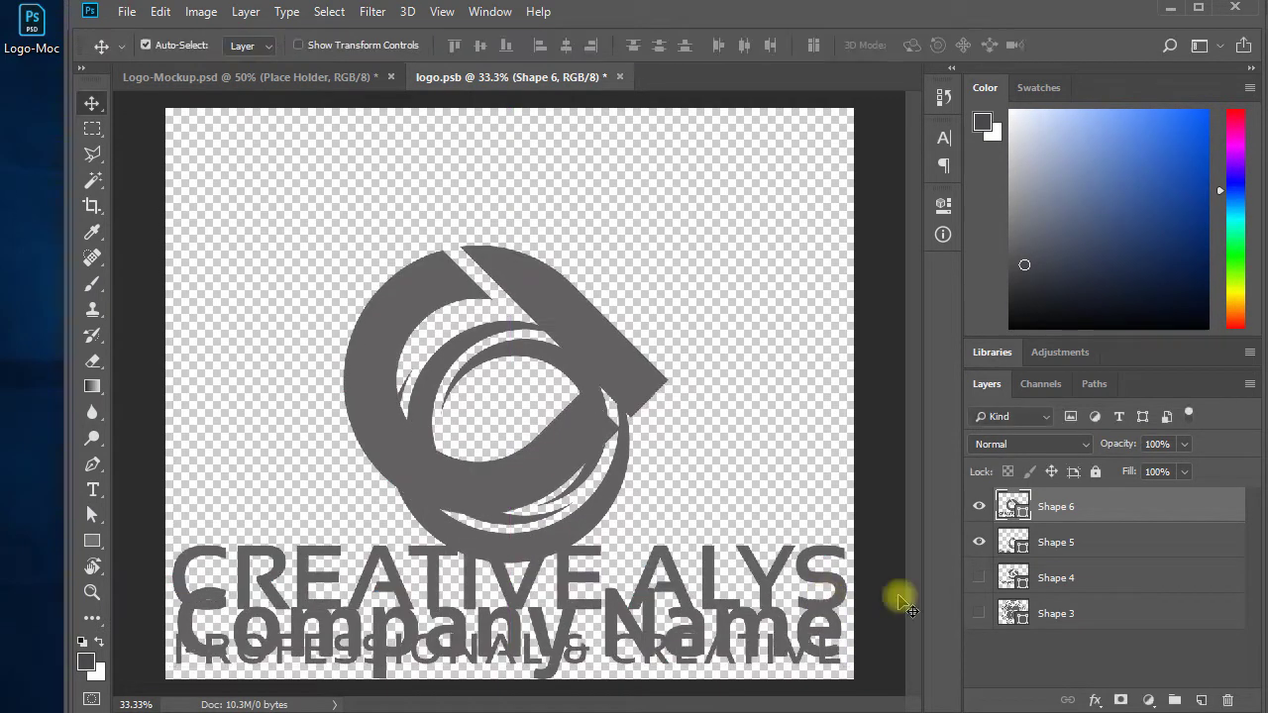
left_click(979, 540)
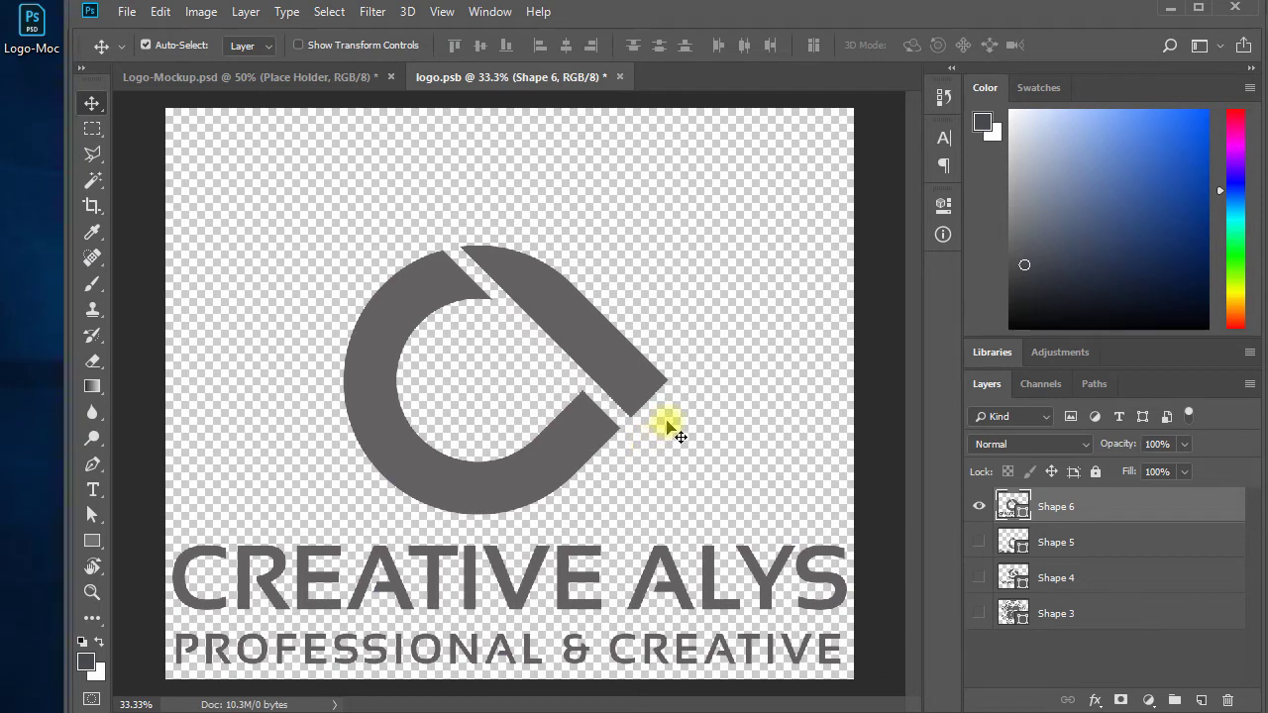
key("ctrl+s")
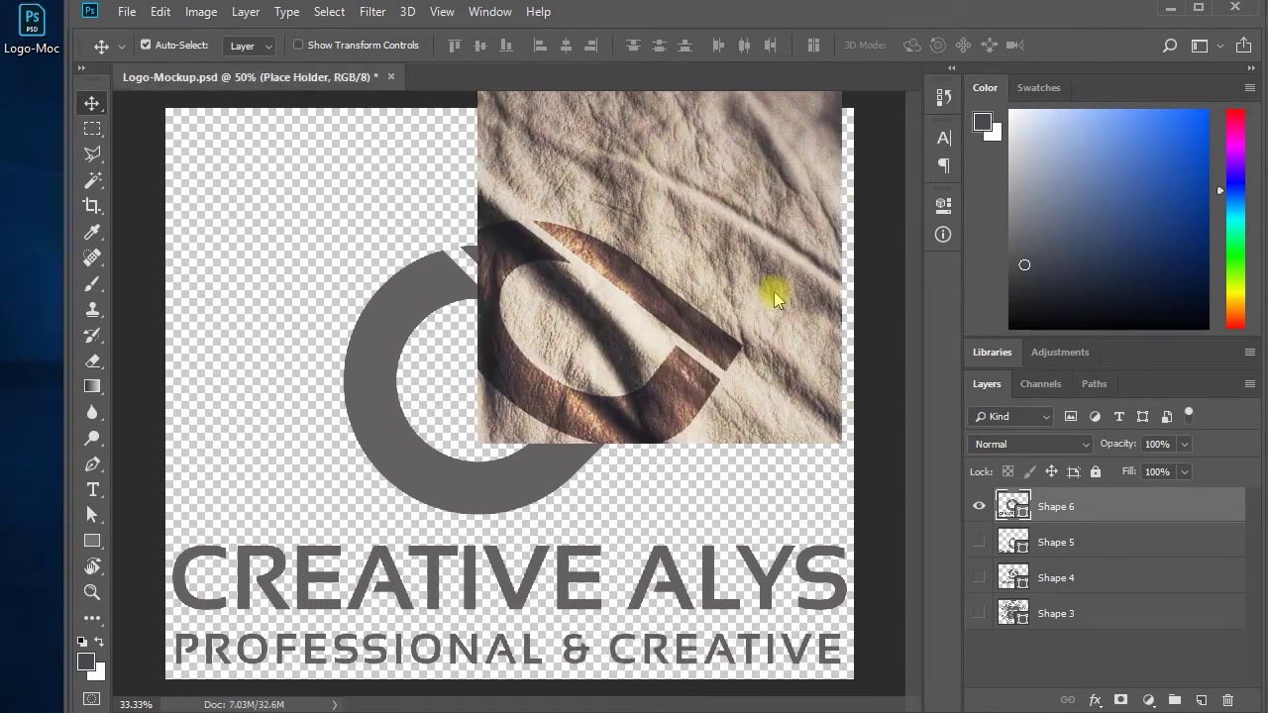
Close logo.psb and zoom out to see the CREATIVE ALYS logo printed across the wrinkled cloth.
left_click(675, 77)
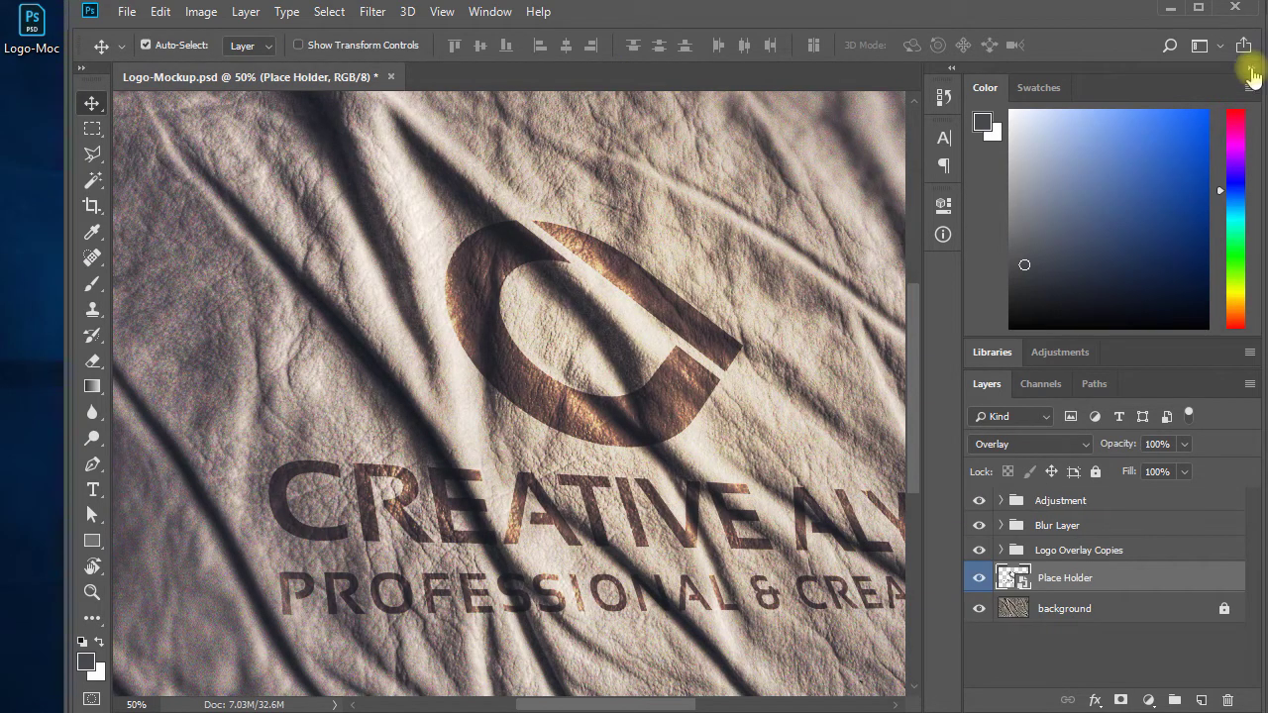
left_click(1255, 67)
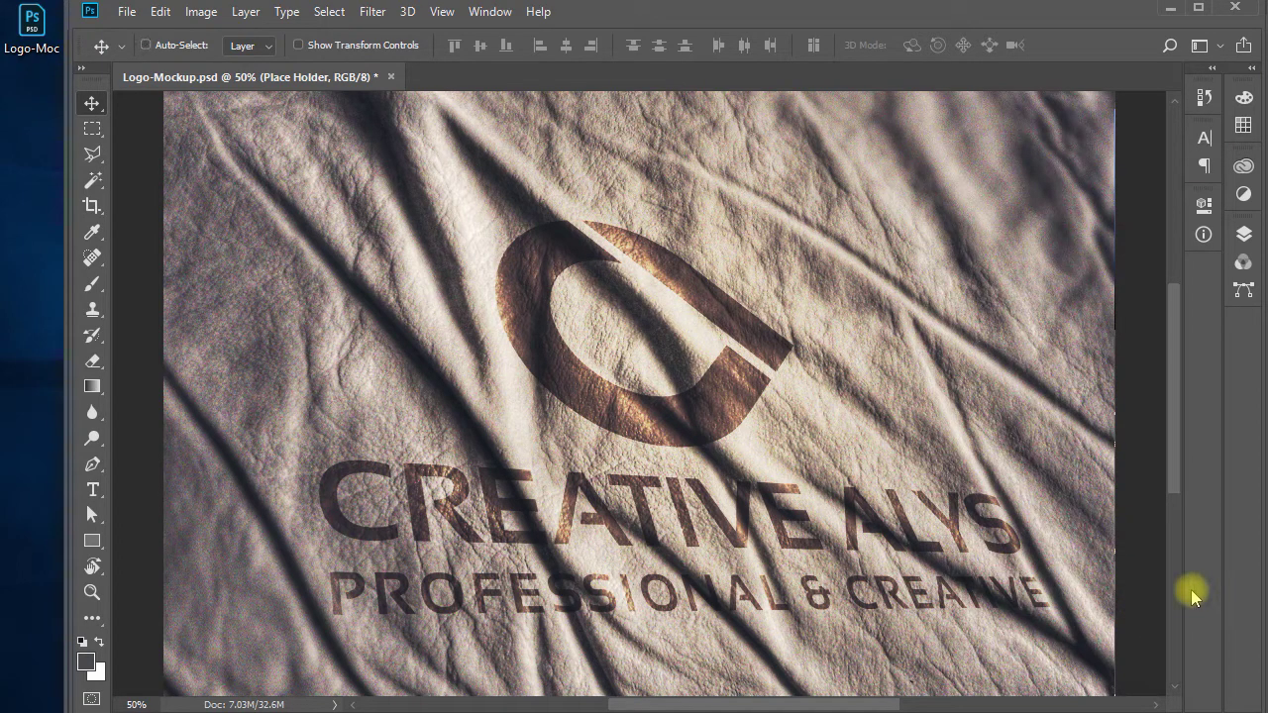
key("ctrl+minus")
key("ctrl")
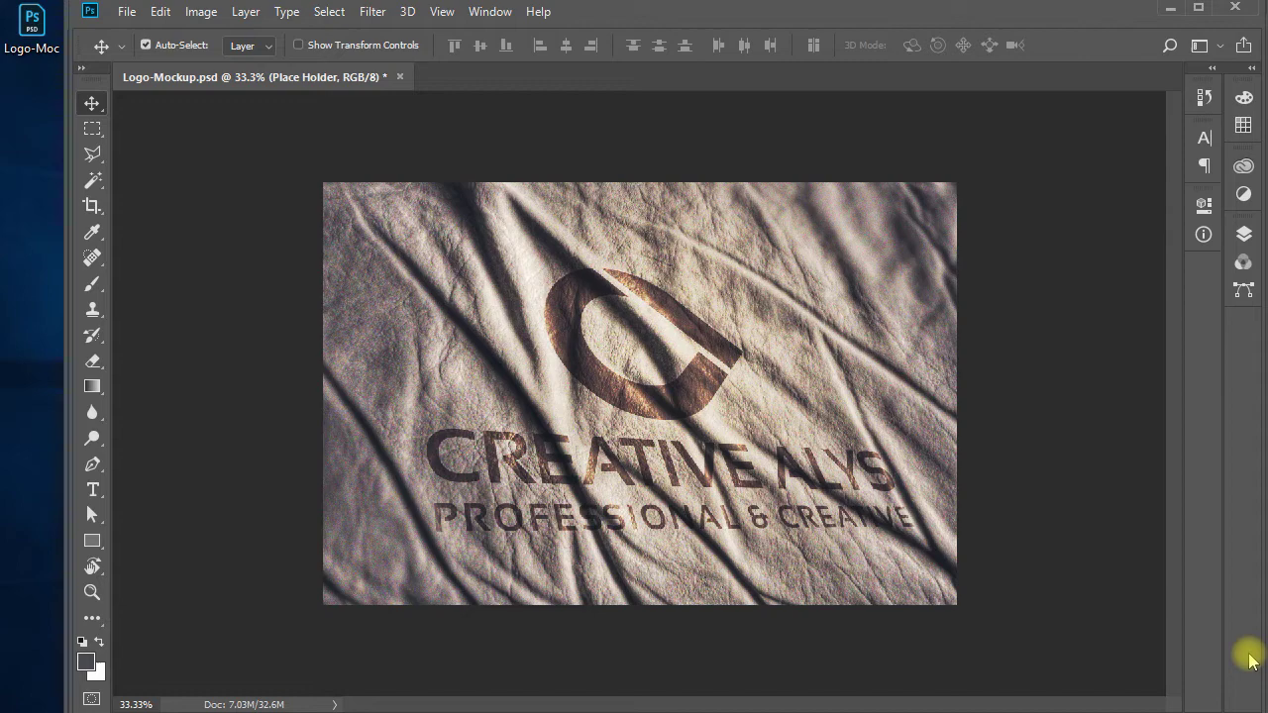
left_click(702, 411, "ctrl")
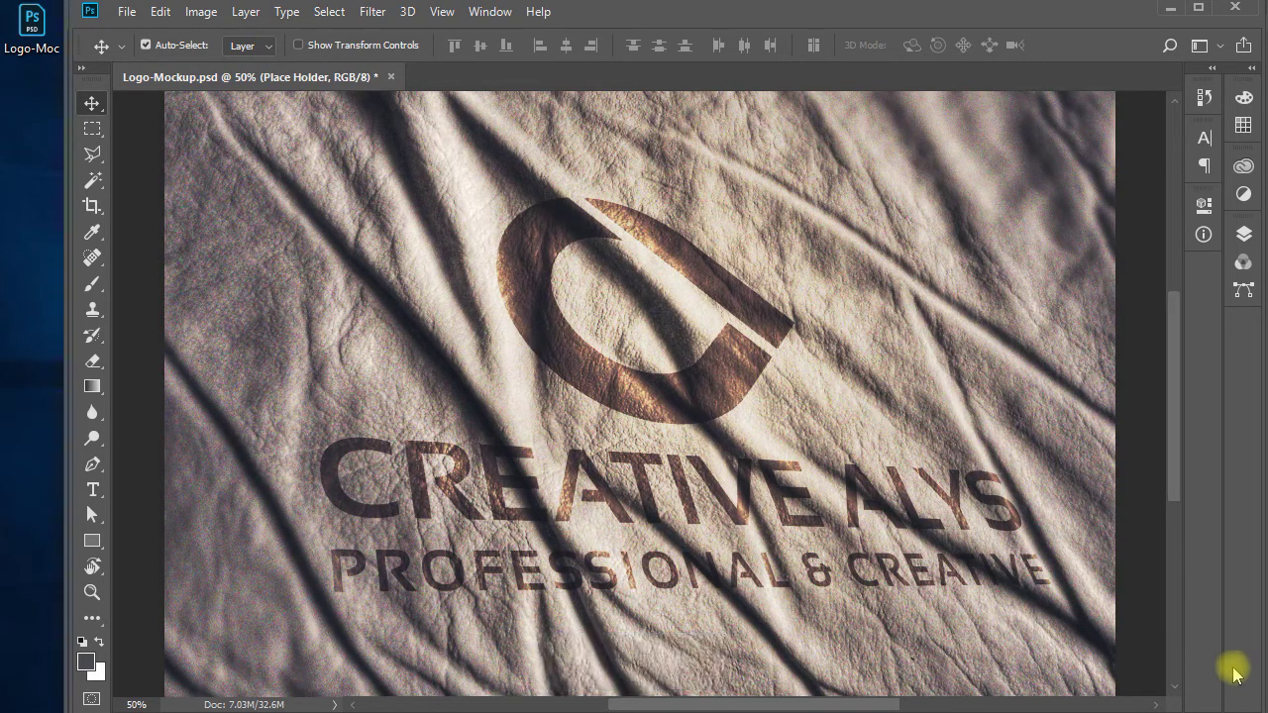